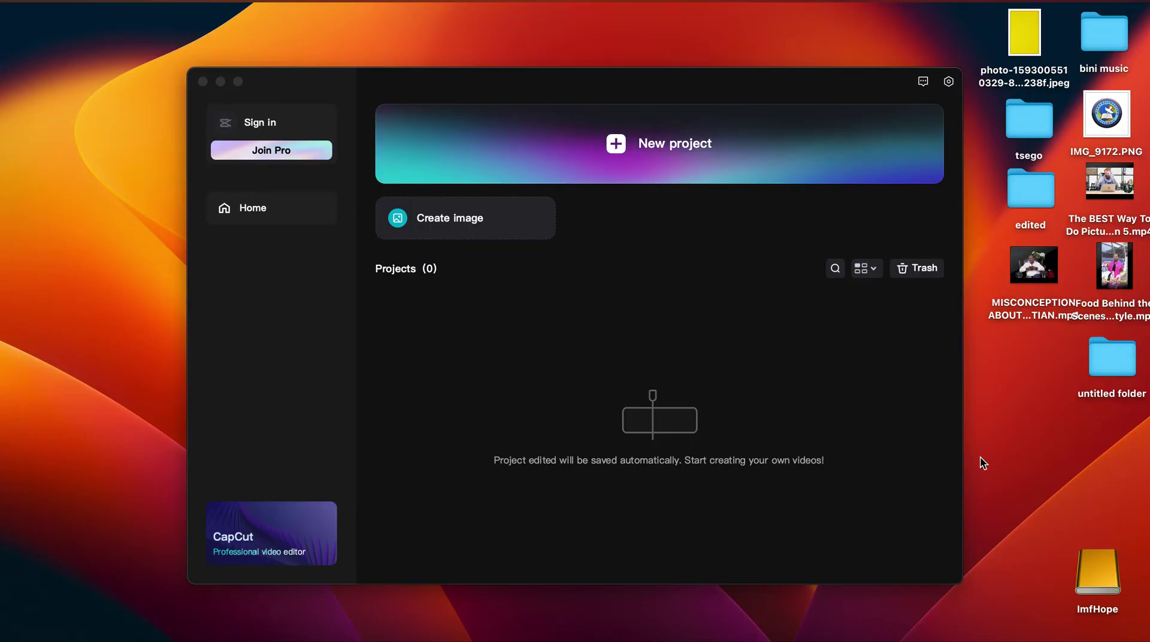
# - Open the BAD DAYS nerofit folder on the ImfHope drive, then return to CapCut's home screen
pyautogui.doubleClick(1103, 573)
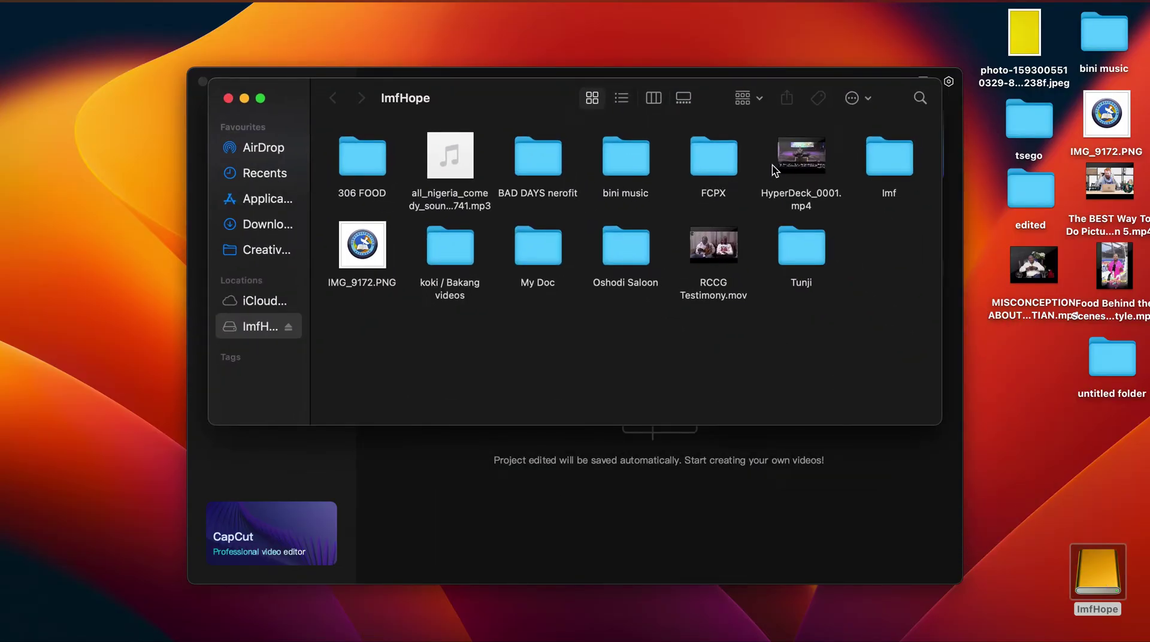
pyautogui.doubleClick(533, 167)
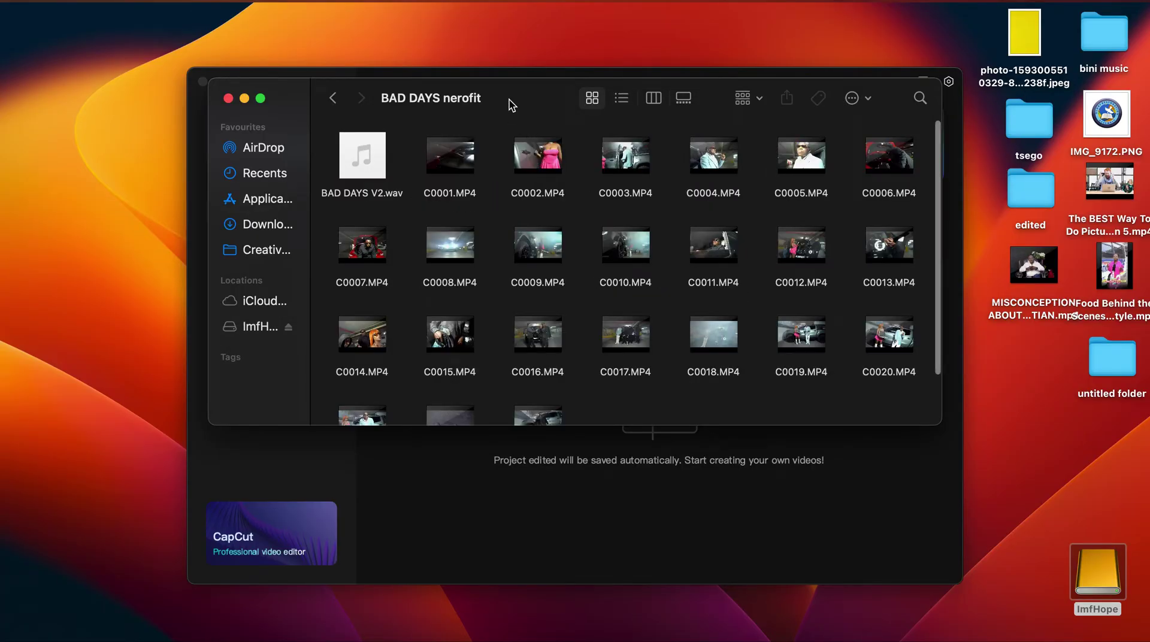
pyautogui.moveTo(510, 103)
pyautogui.mouseDown()
pyautogui.moveTo(619, 151)
pyautogui.moveTo(710, 398)
pyautogui.mouseUp()
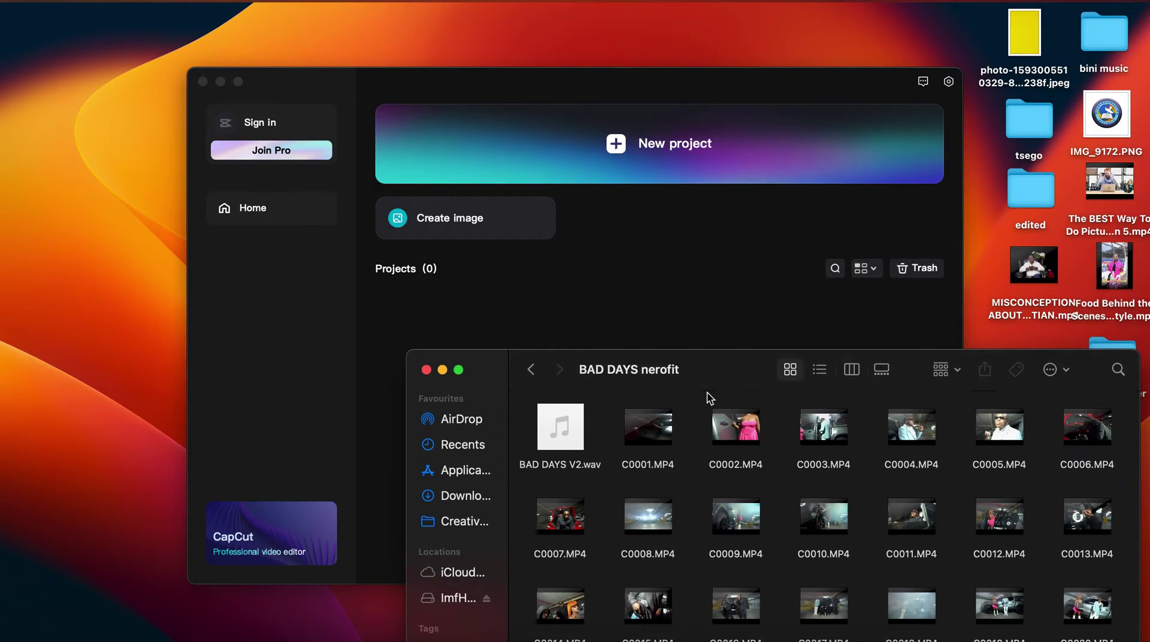
pyautogui.click(463, 222)
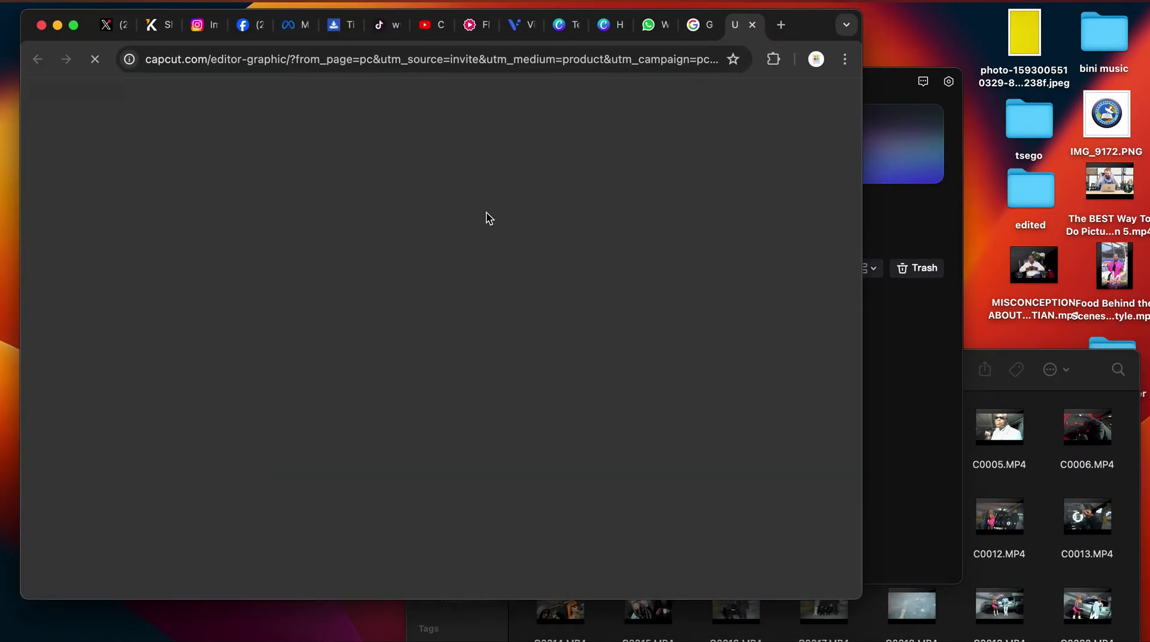
pyautogui.click(876, 174)
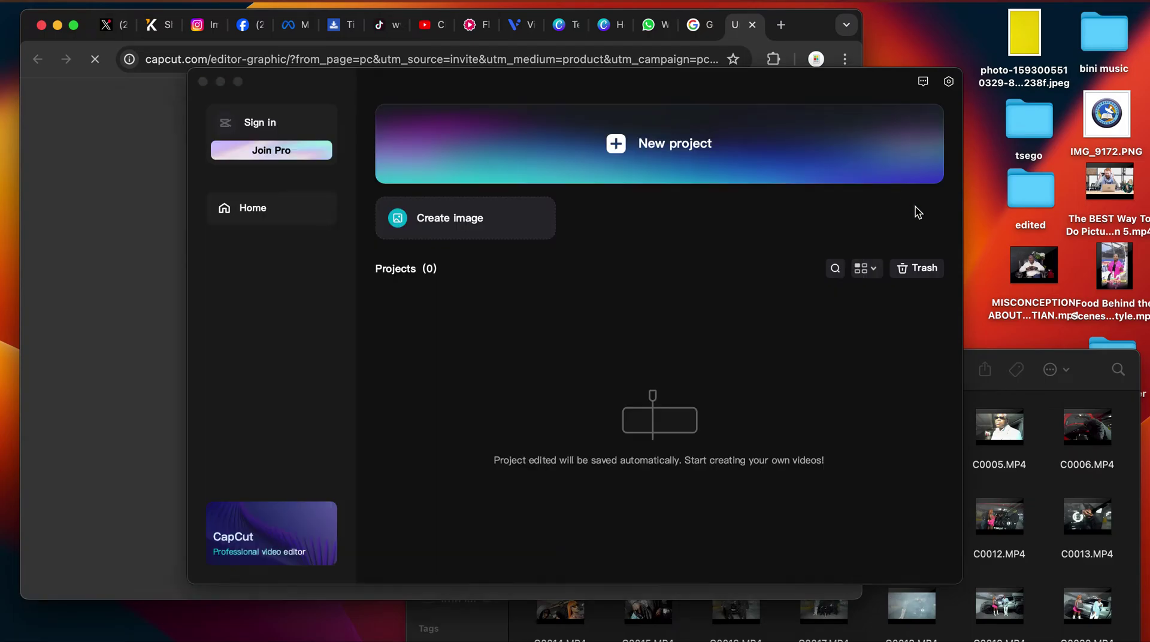
# - Start a new CapCut project and drag BAD DAYS V2.wav onto its timeline
pyautogui.click(616, 144)
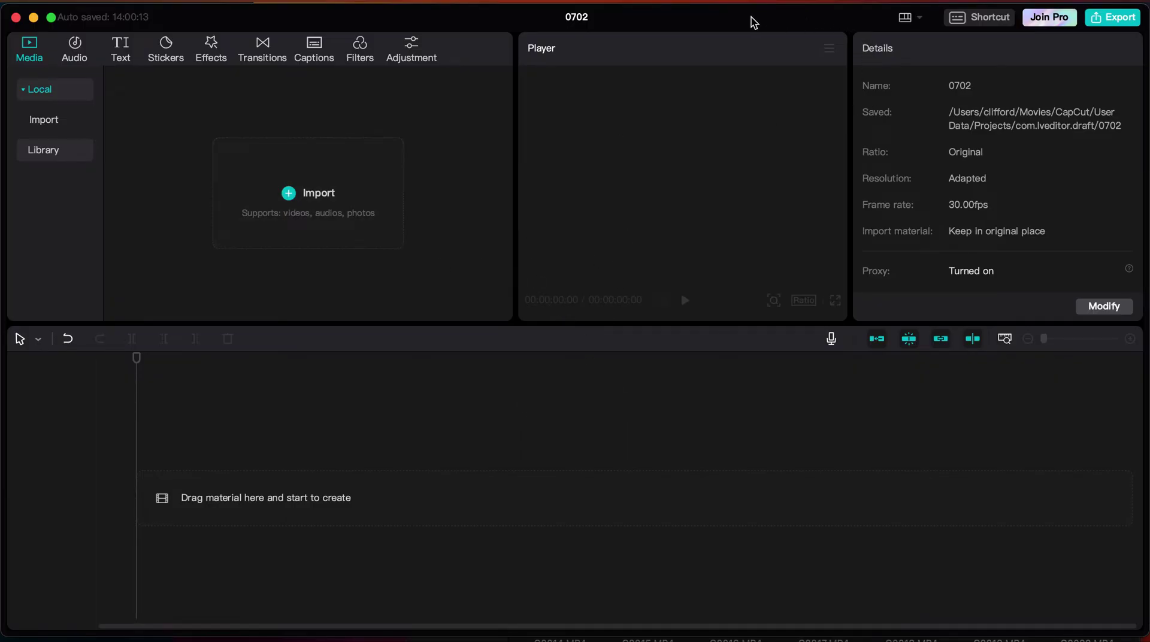
pyautogui.moveTo(753, 22); pyautogui.dragTo(664, 17)
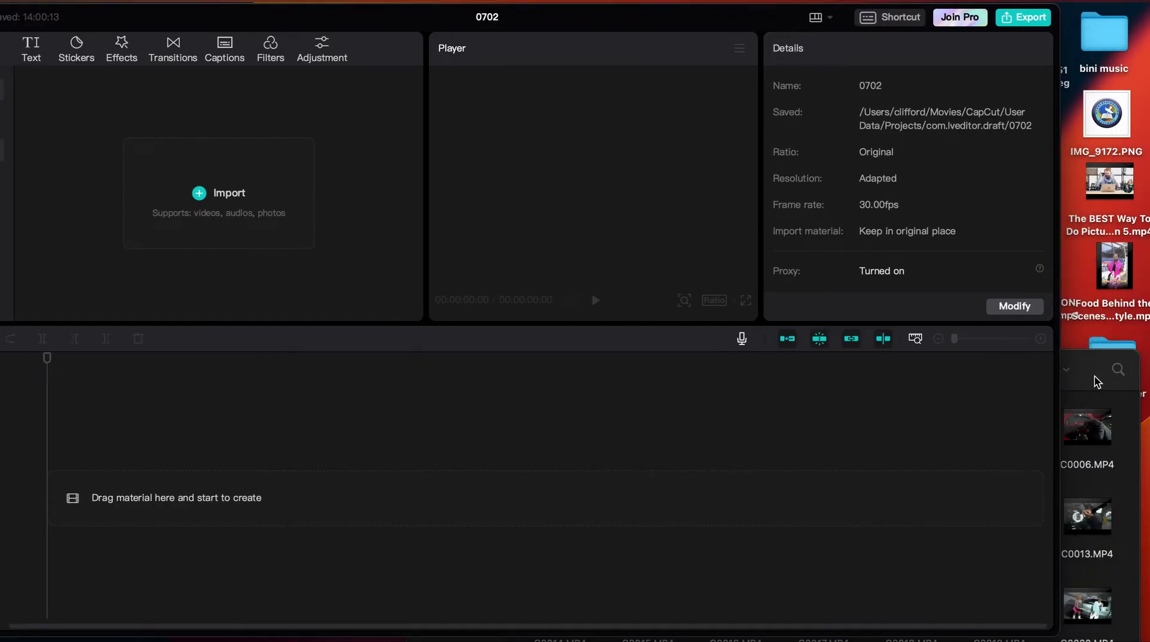
pyautogui.click(1097, 381)
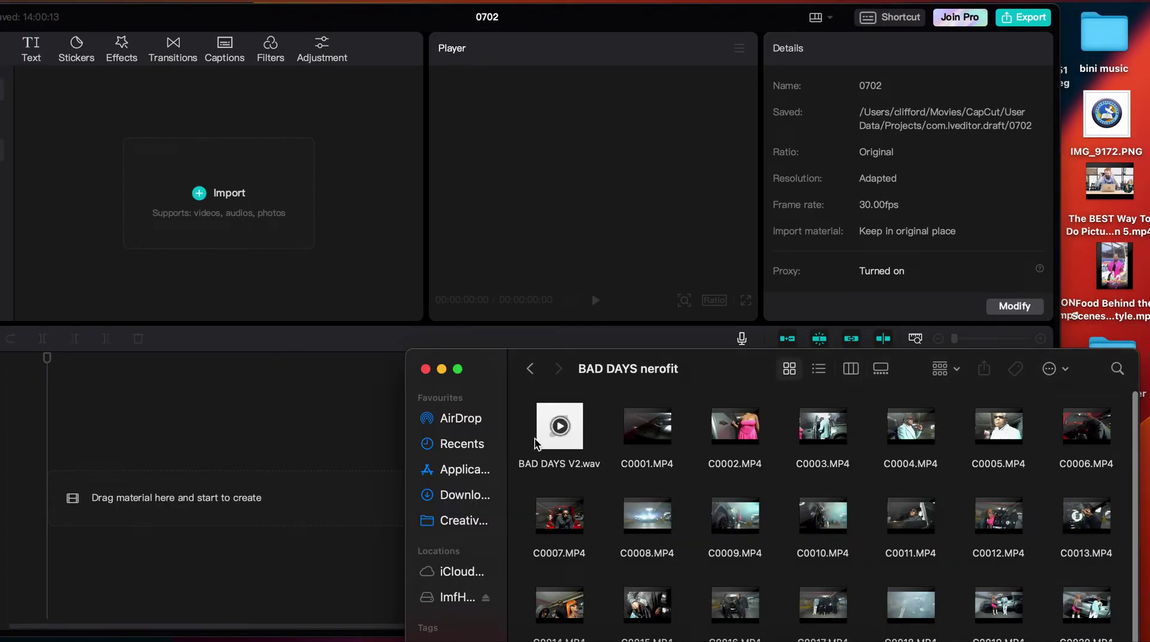
pyautogui.moveTo(557, 447); pyautogui.dragTo(269, 454)
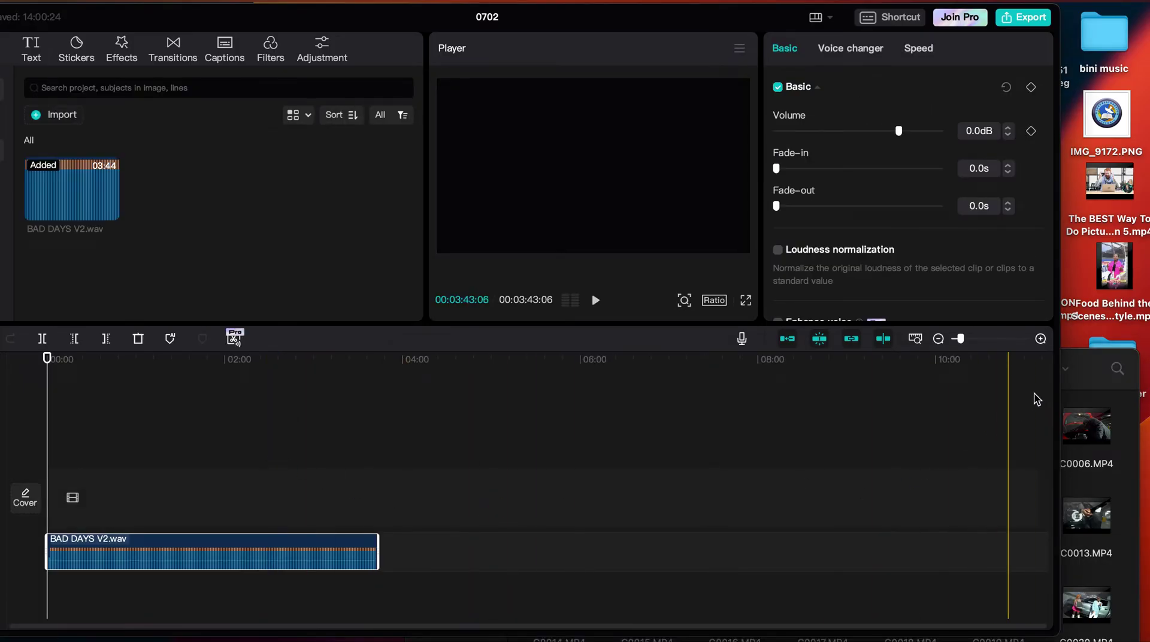
# - In Finder, select every MP4 clip in the folder except the BAD DAYS V2.wav song
pyautogui.click(1076, 377)
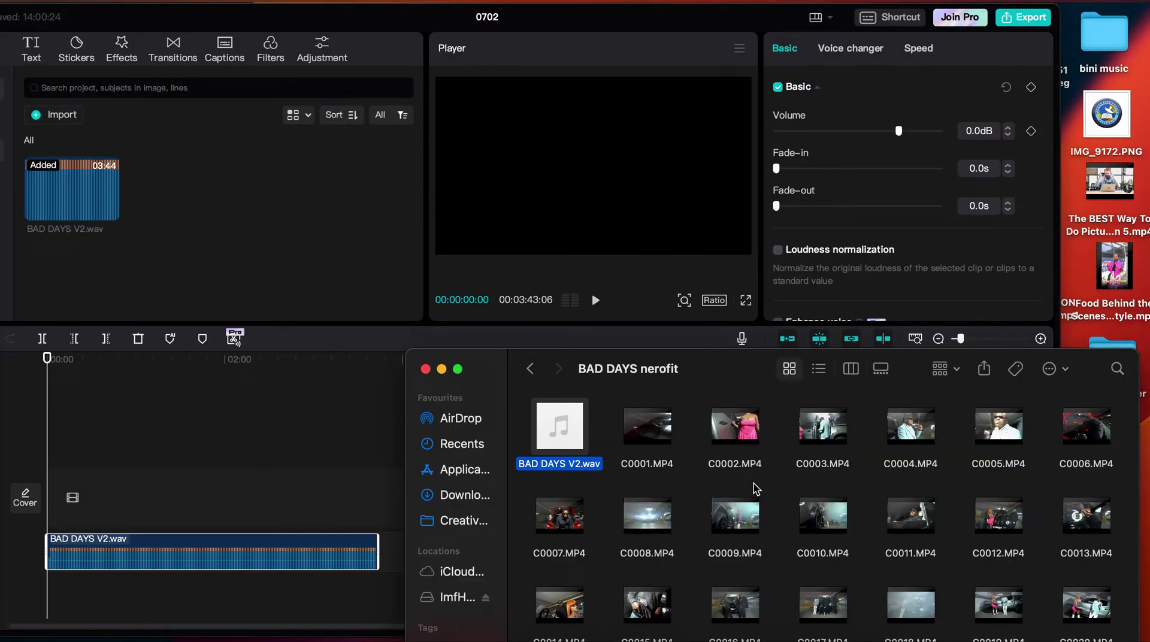
pyautogui.click(664, 449)
pyautogui.press('super+a')
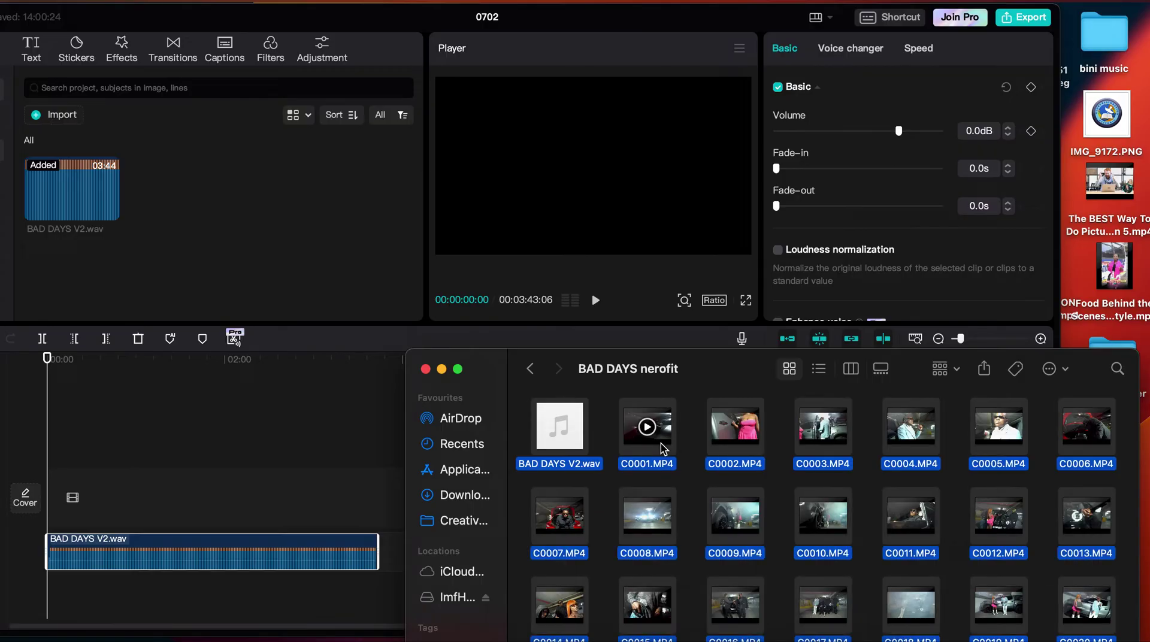
pyautogui.keyDown('super'); pyautogui.click(563, 454); pyautogui.keyUp('super')
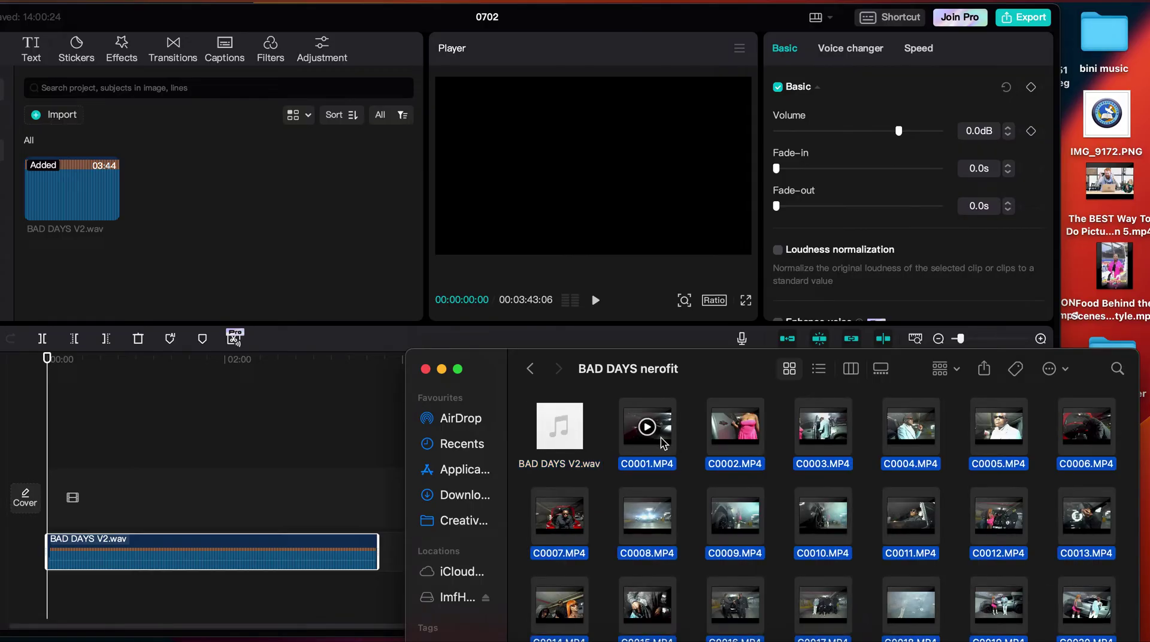
pyautogui.press('space')
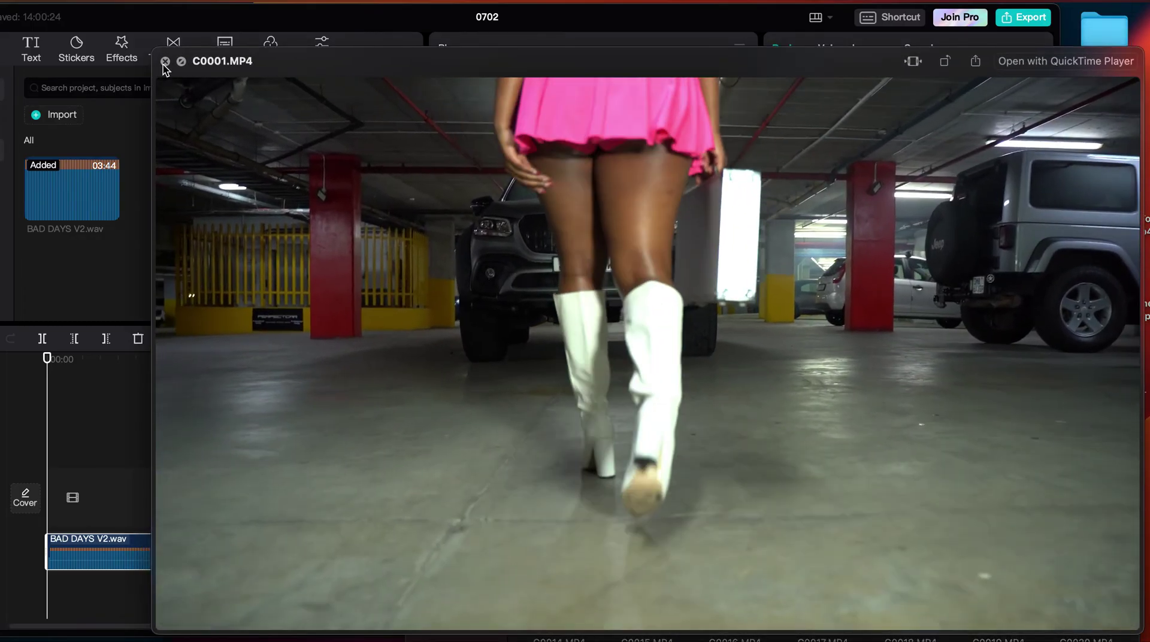
pyautogui.press('space')
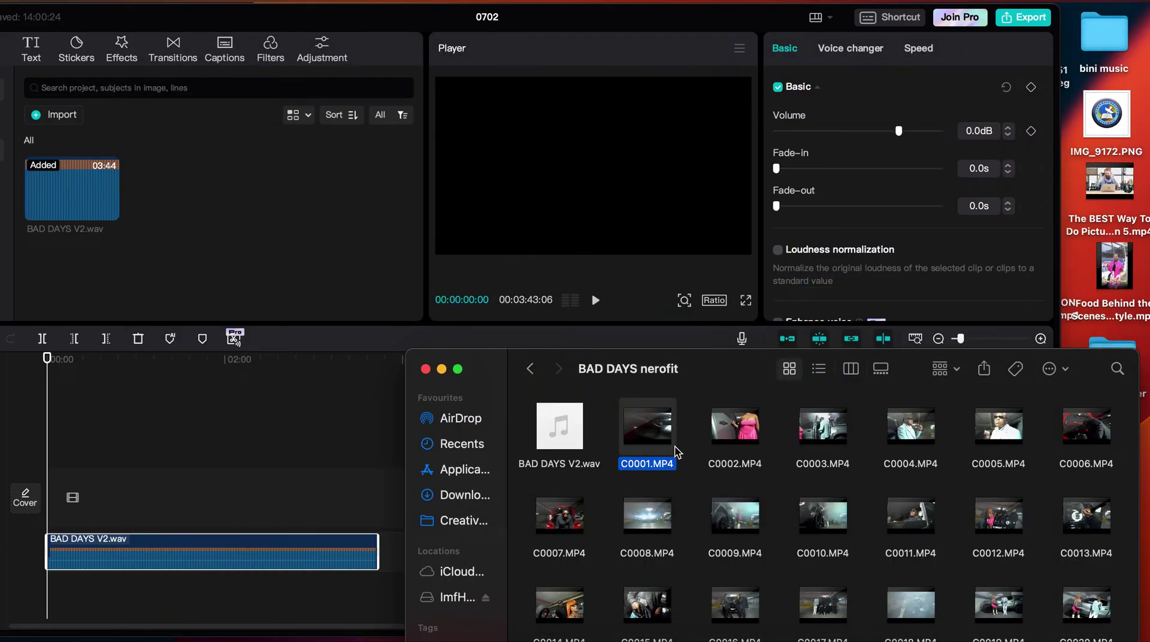
pyautogui.press('super+a')
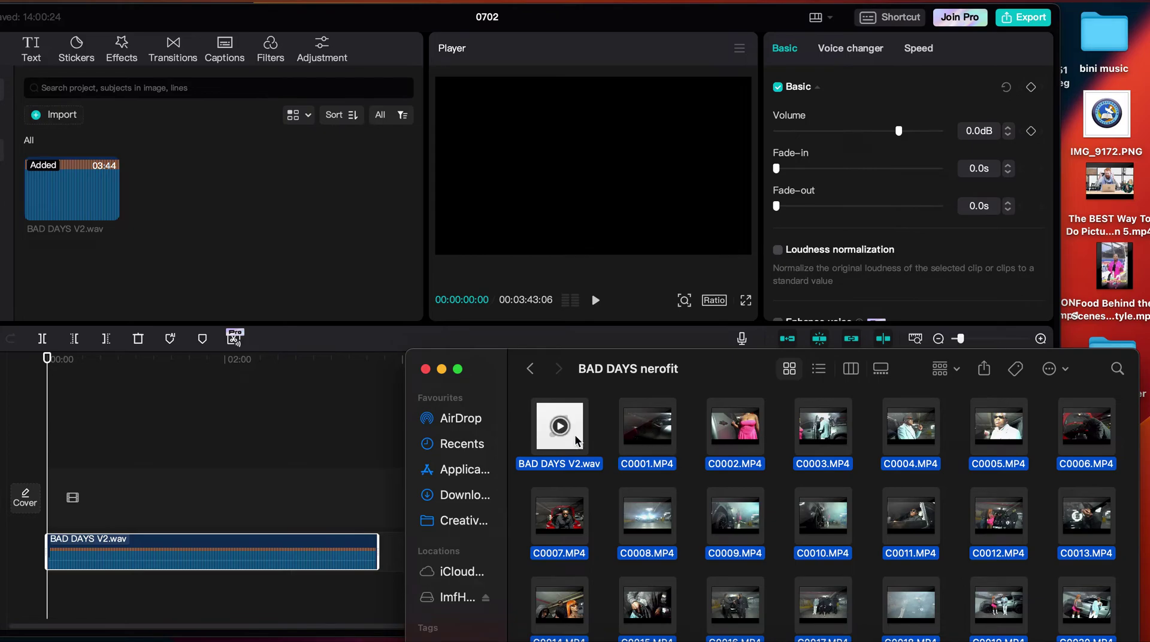
pyautogui.keyDown('super'); pyautogui.click(577, 441); pyautogui.keyUp('super')
# - Import the selected MP4 camera clips into CapCut's Media panel
pyautogui.moveTo(640, 441); pyautogui.dragTo(245, 231)
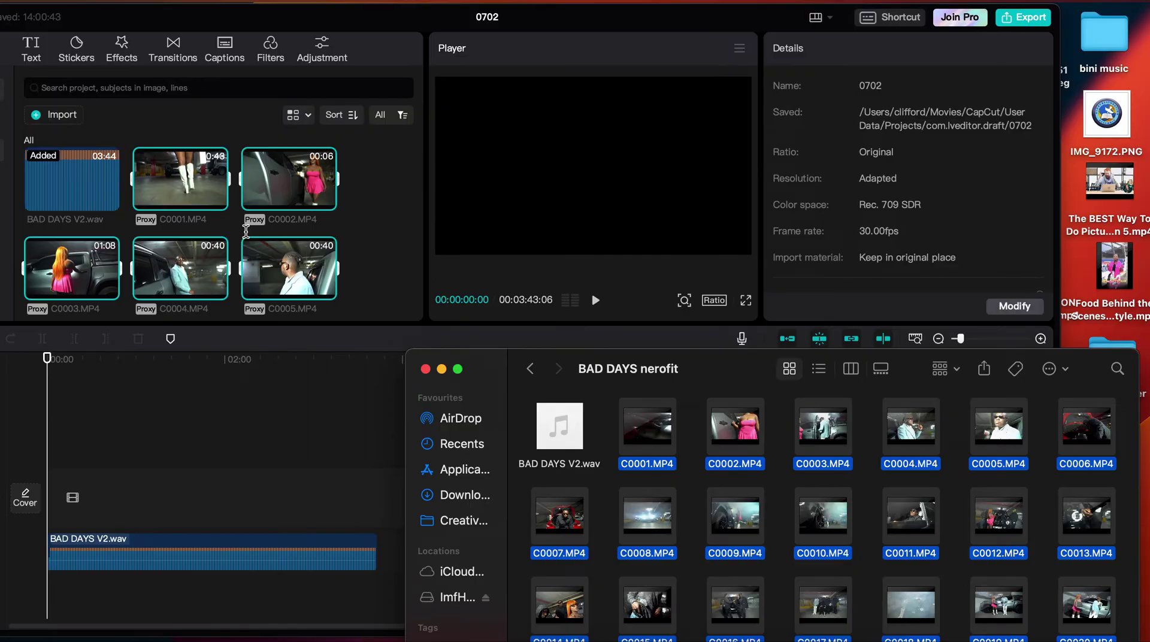
pyautogui.moveTo(547, 19); pyautogui.dragTo(652, 19)
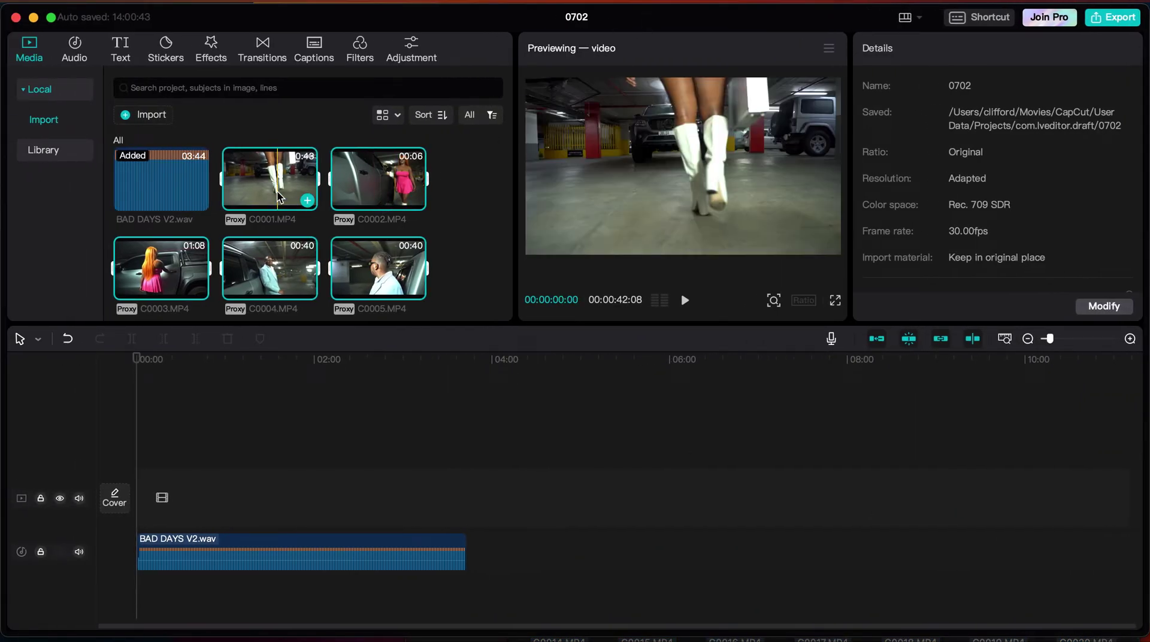
pyautogui.moveTo(277, 198); pyautogui.dragTo(266, 236)
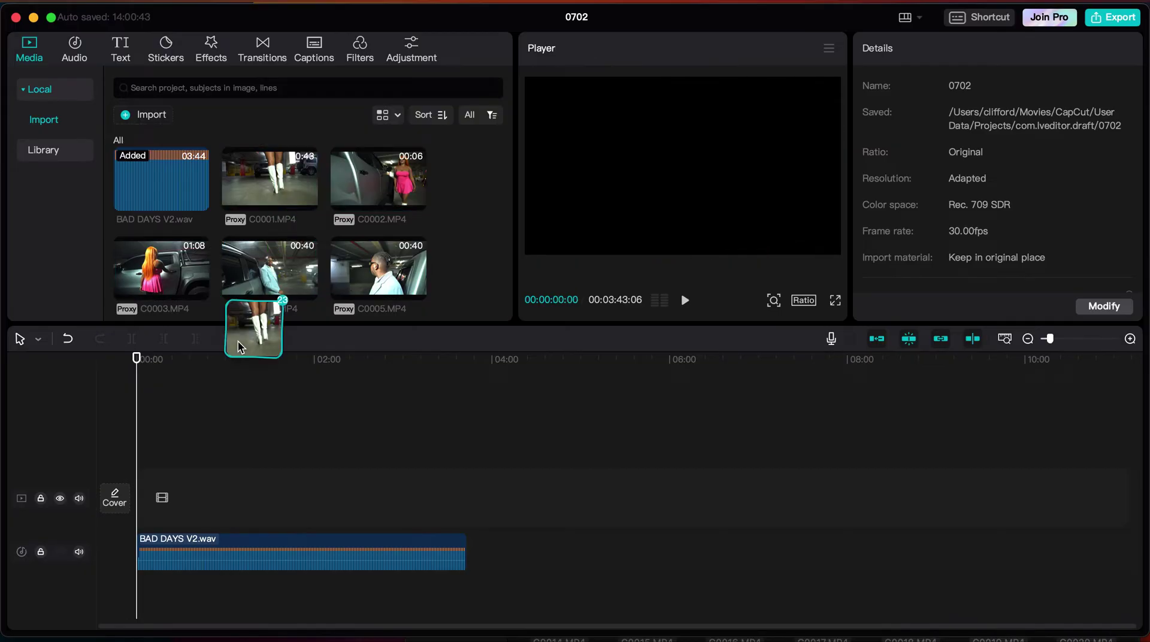
pyautogui.moveTo(238, 340); pyautogui.dragTo(249, 189)
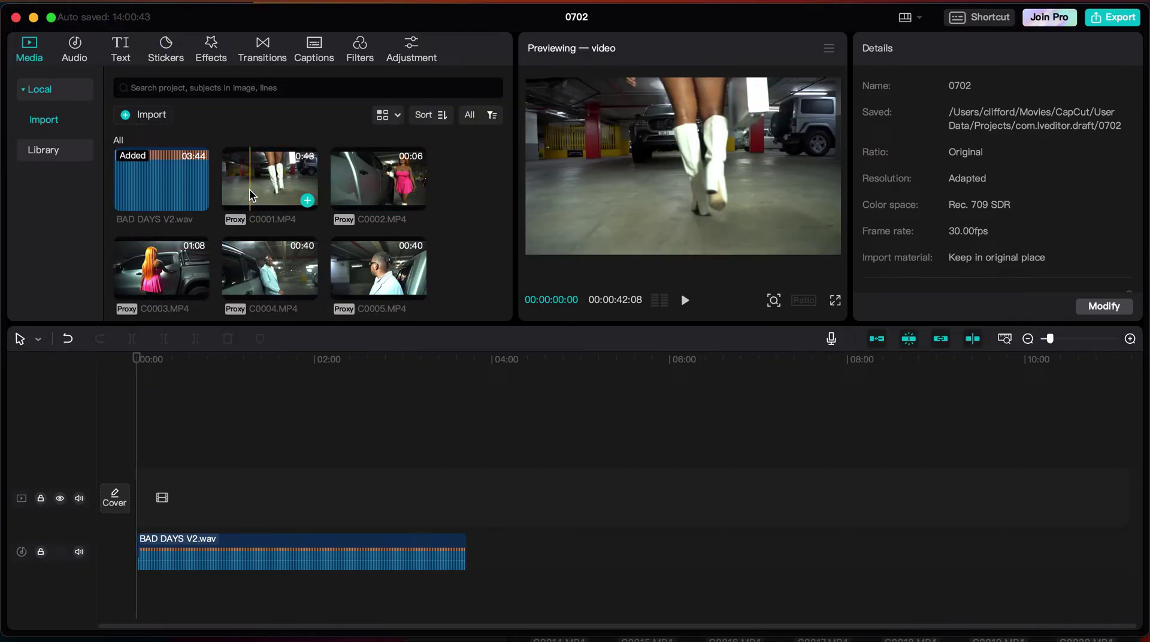
# - Select clips C0001 through C0023 in the media library, excluding the song
pyautogui.click(249, 188)
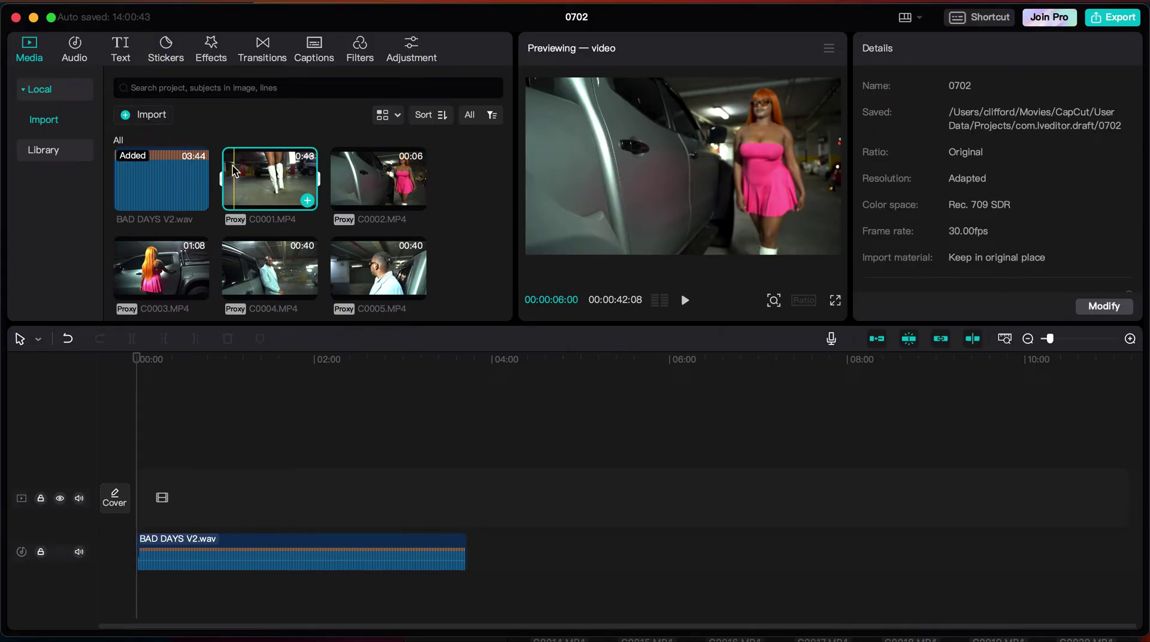
pyautogui.moveTo(217, 153); pyautogui.dragTo(441, 316)
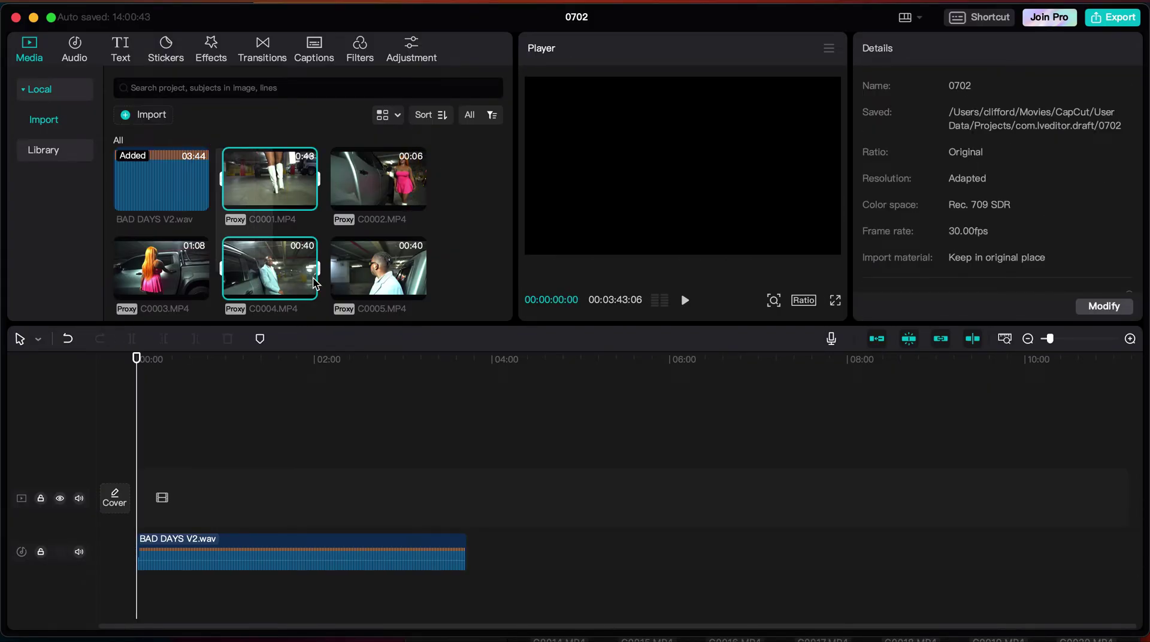
pyautogui.scroll(-5, 437, 311)
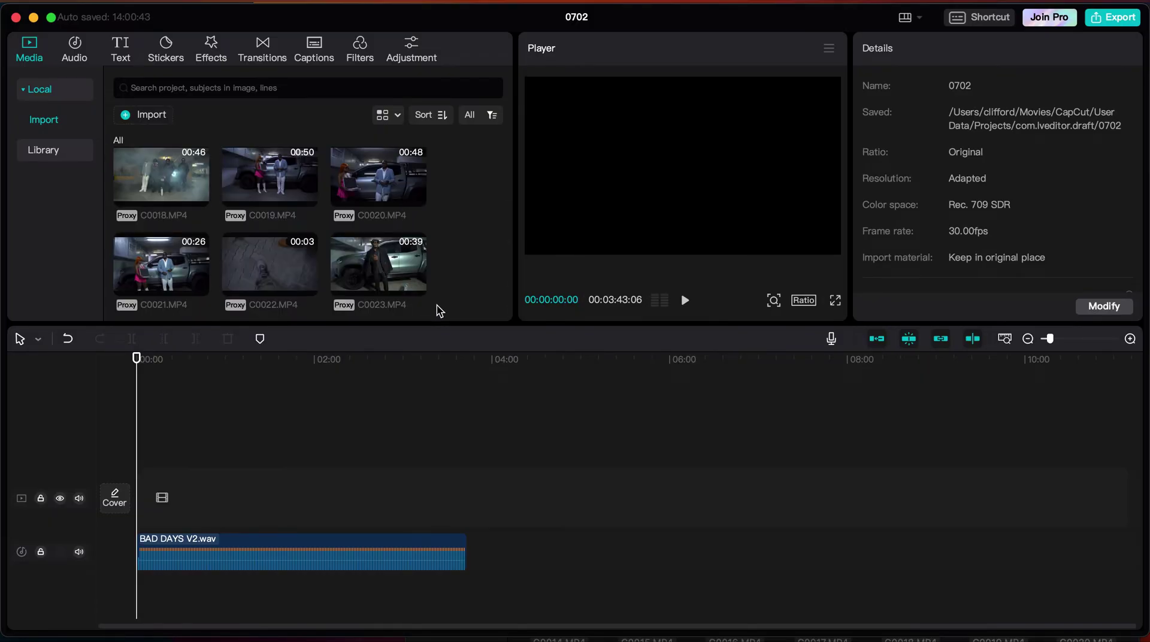
pyautogui.moveTo(437, 304)
pyautogui.mouseDown()
pyautogui.moveTo(277, 217)
pyautogui.moveTo(108, 37)
pyautogui.mouseUp()
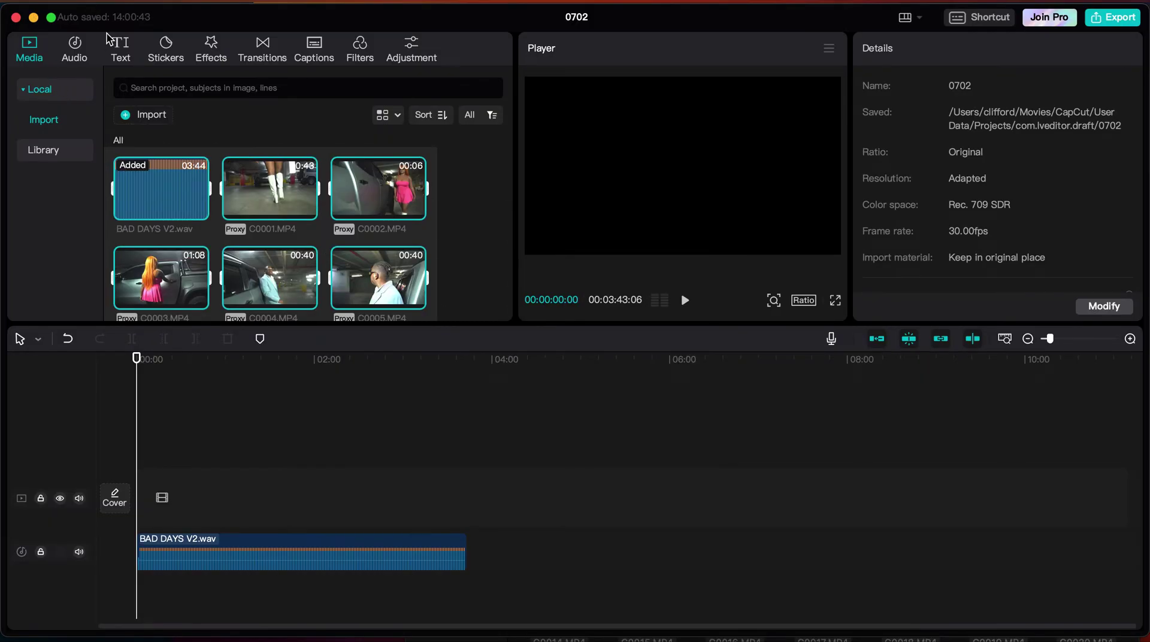
pyautogui.keyDown('super'); pyautogui.click(167, 203); pyautogui.keyUp('super')
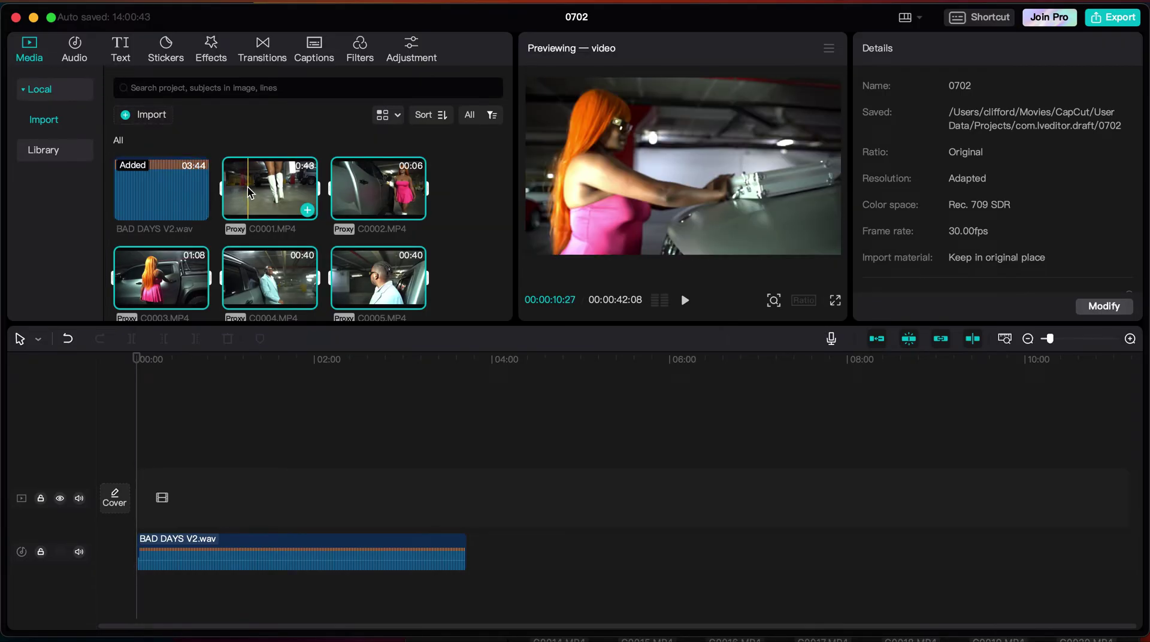
# - Lay the C0001–C0023 clips on the timeline above BAD DAYS V2.wav and bring up their clip options
pyautogui.moveTo(248, 188); pyautogui.dragTo(129, 473)
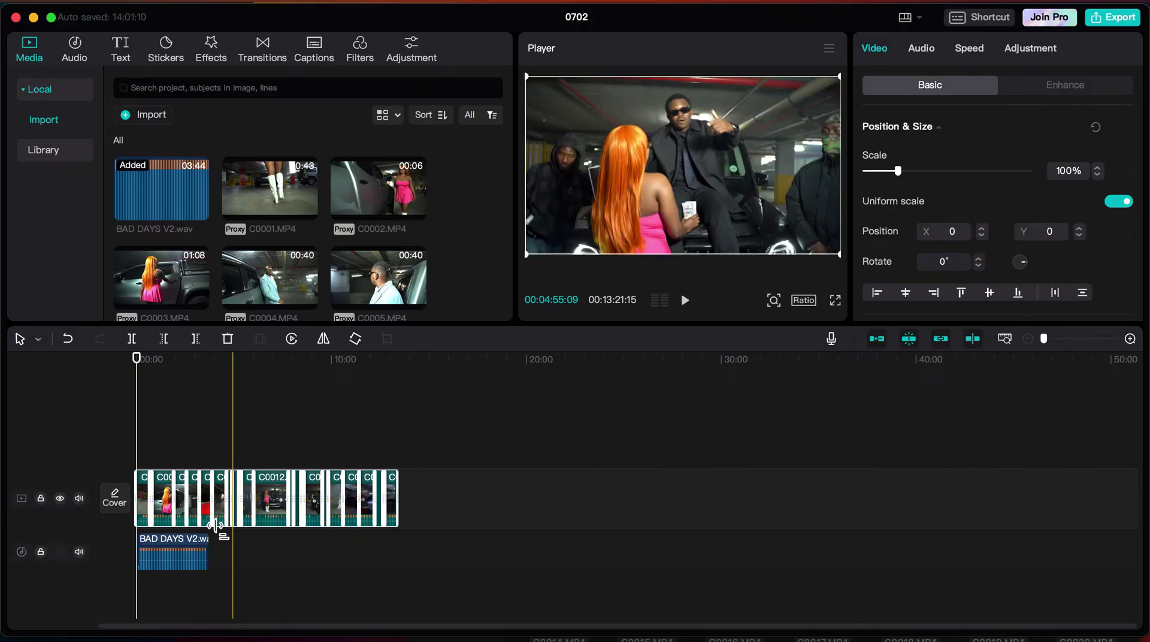
pyautogui.moveTo(173, 551)
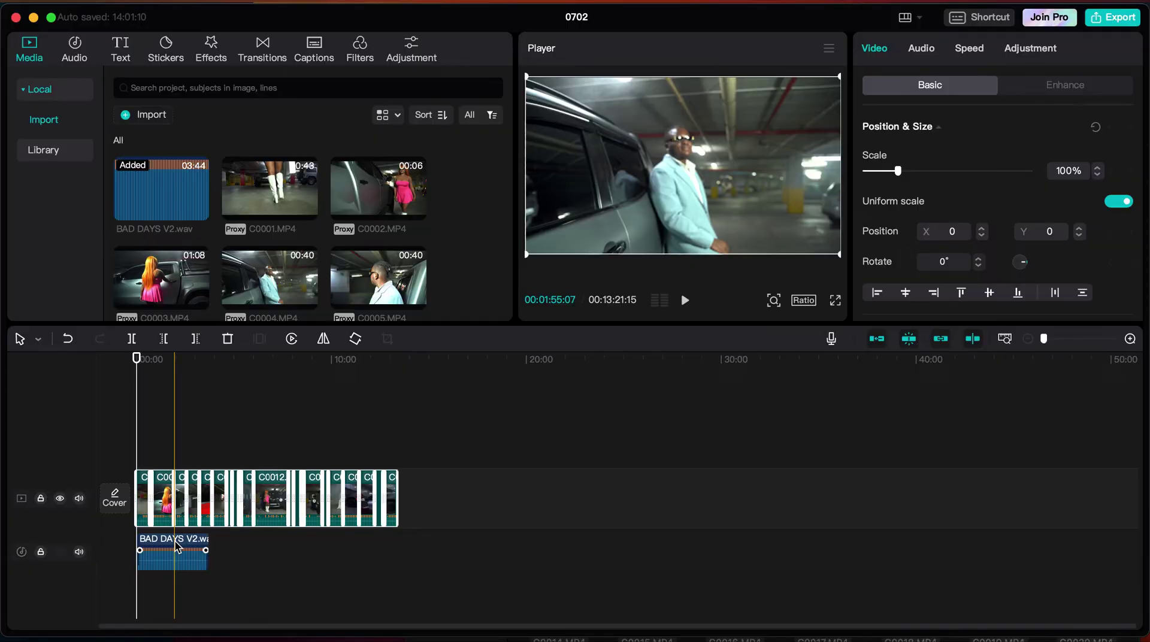
pyautogui.click(177, 545)
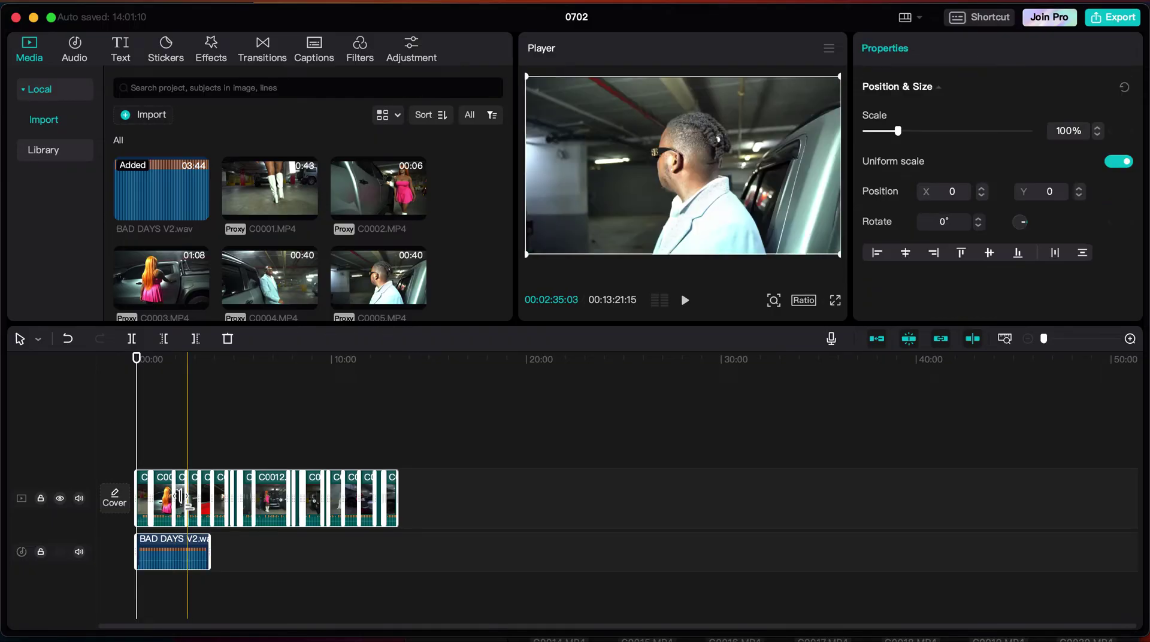
pyautogui.scroll(3, 180, 496)
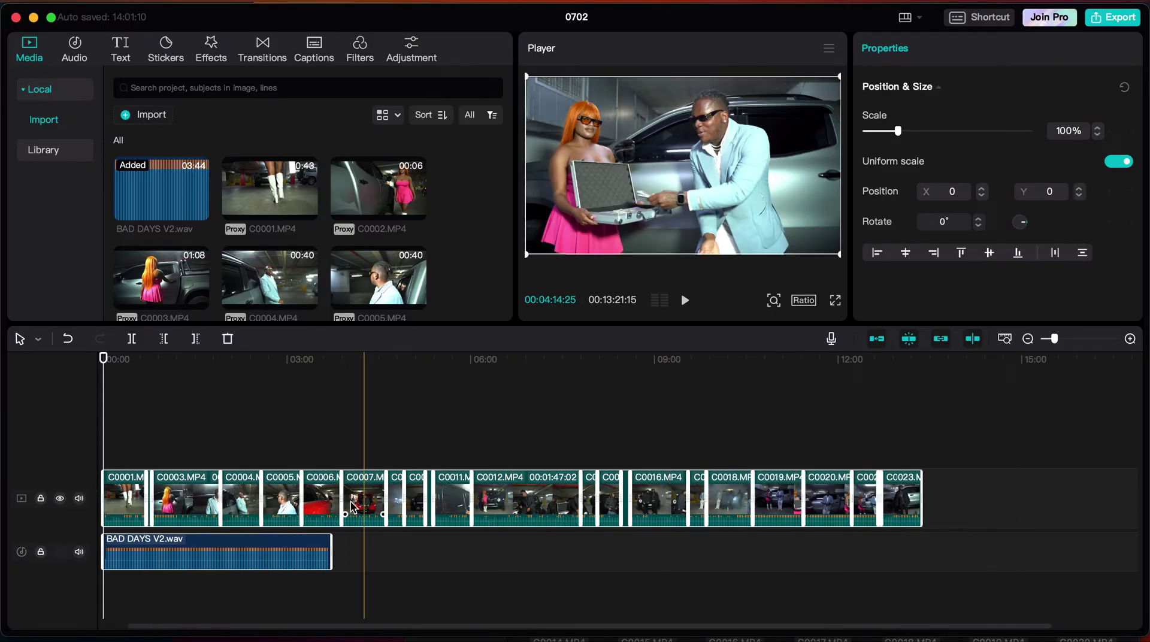
pyautogui.rightClick(261, 491)
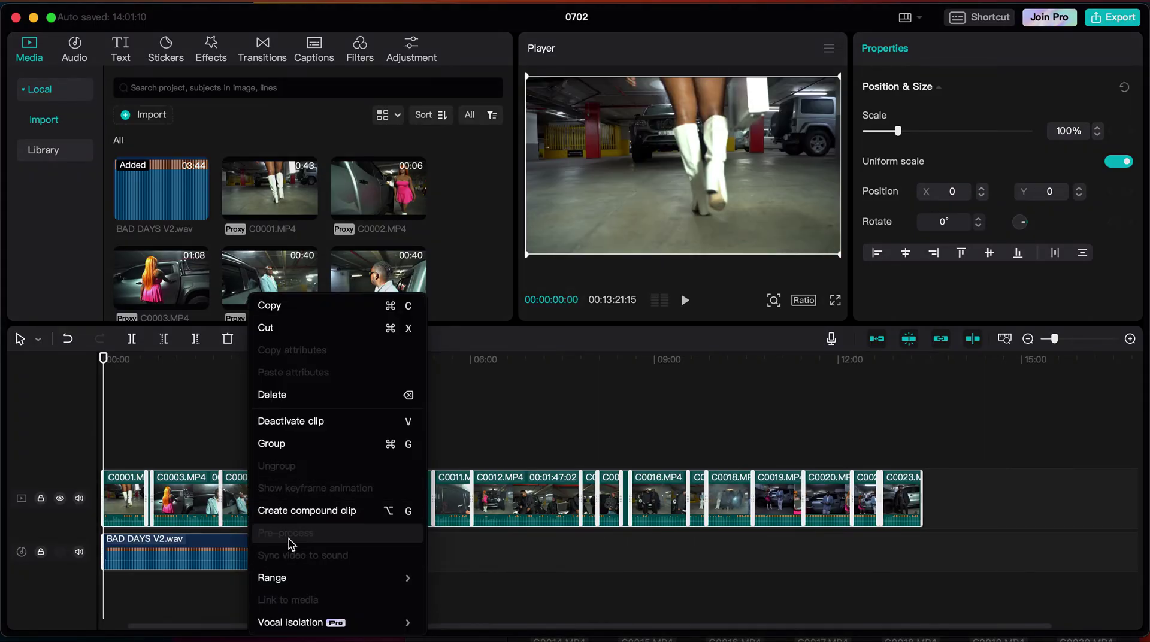
# - Stack C0003, C0004, C0005, C0006, C0007 and a short clip on new tracks at 00:00
pyautogui.click(213, 440)
pyautogui.click(192, 415)
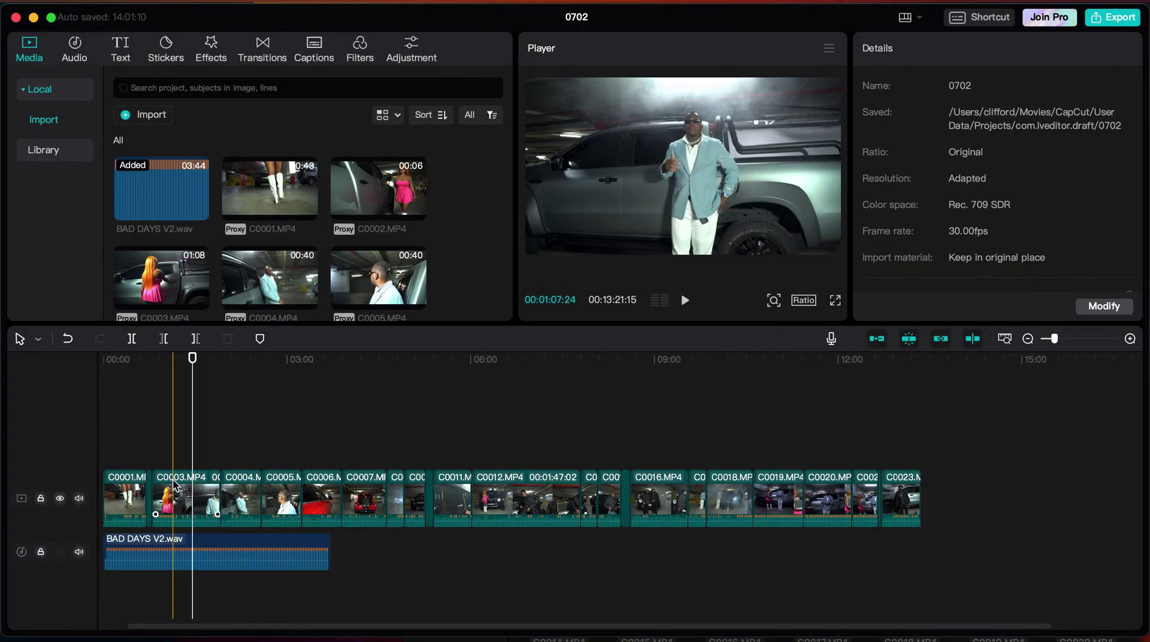
pyautogui.scroll(3, 190, 465)
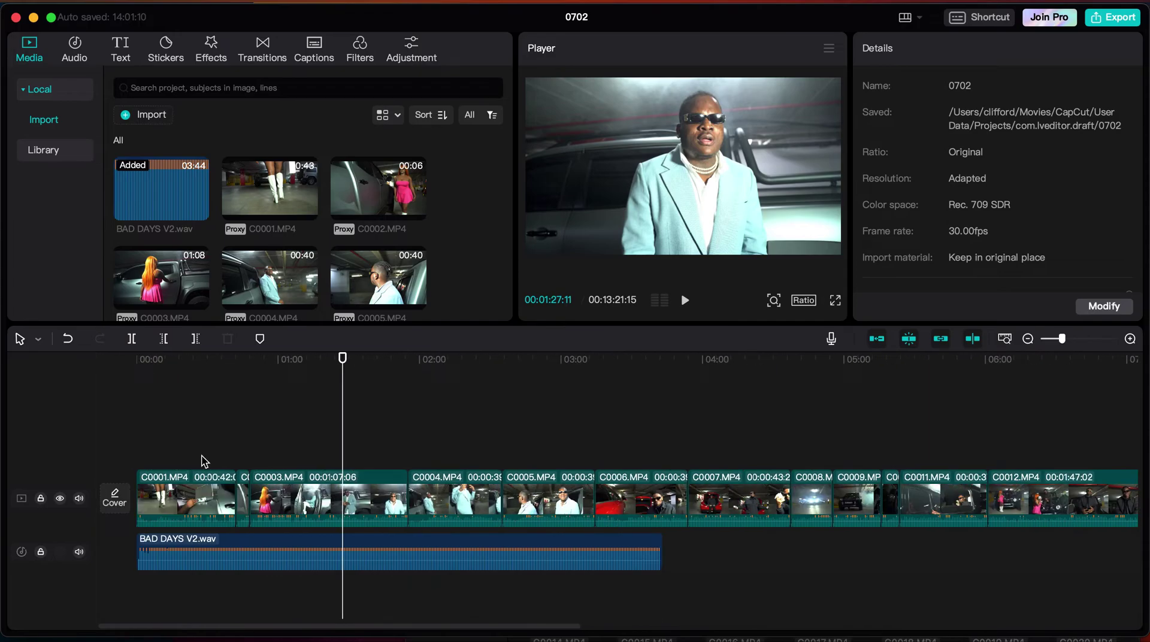
pyautogui.moveTo(198, 474); pyautogui.dragTo(174, 393)
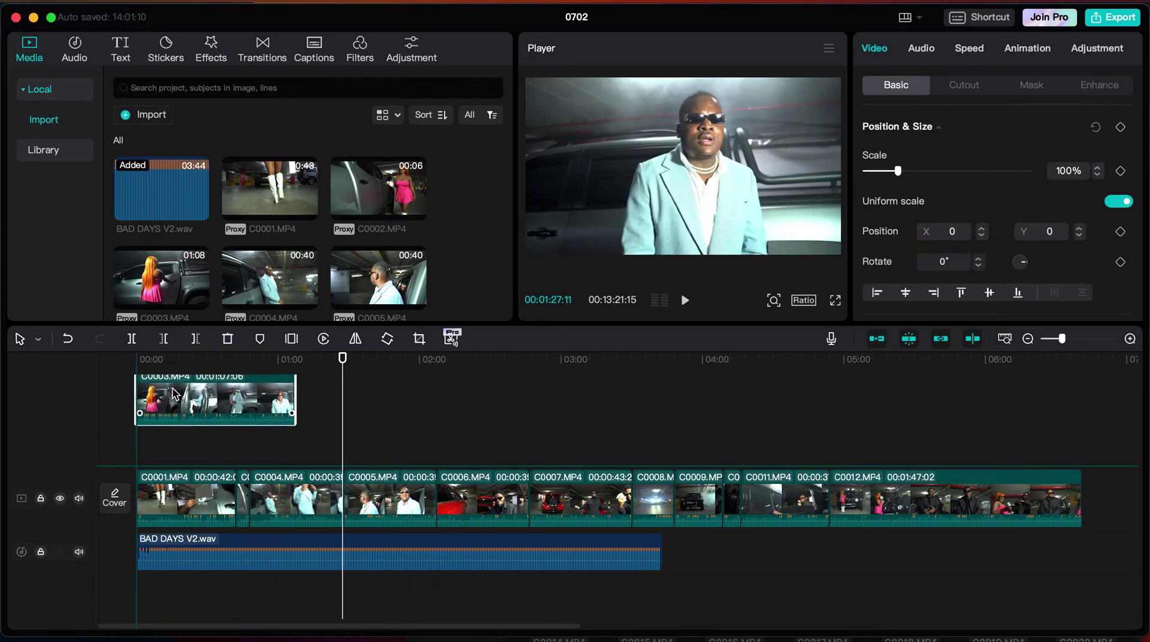
pyautogui.moveTo(246, 494); pyautogui.dragTo(152, 377)
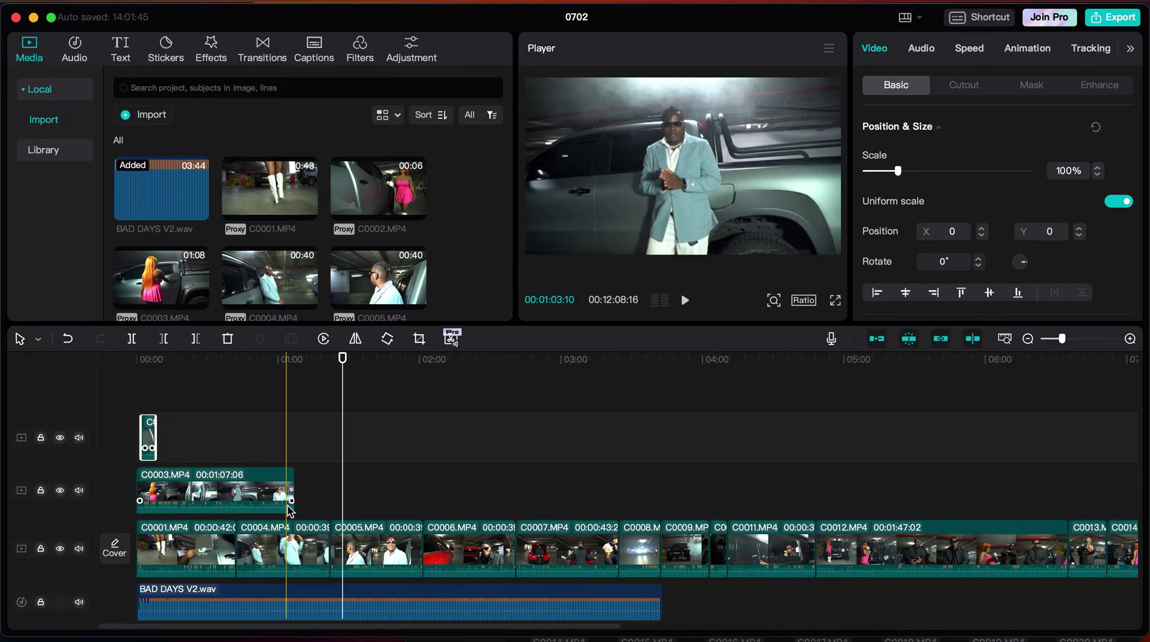
pyautogui.moveTo(300, 545); pyautogui.dragTo(180, 392)
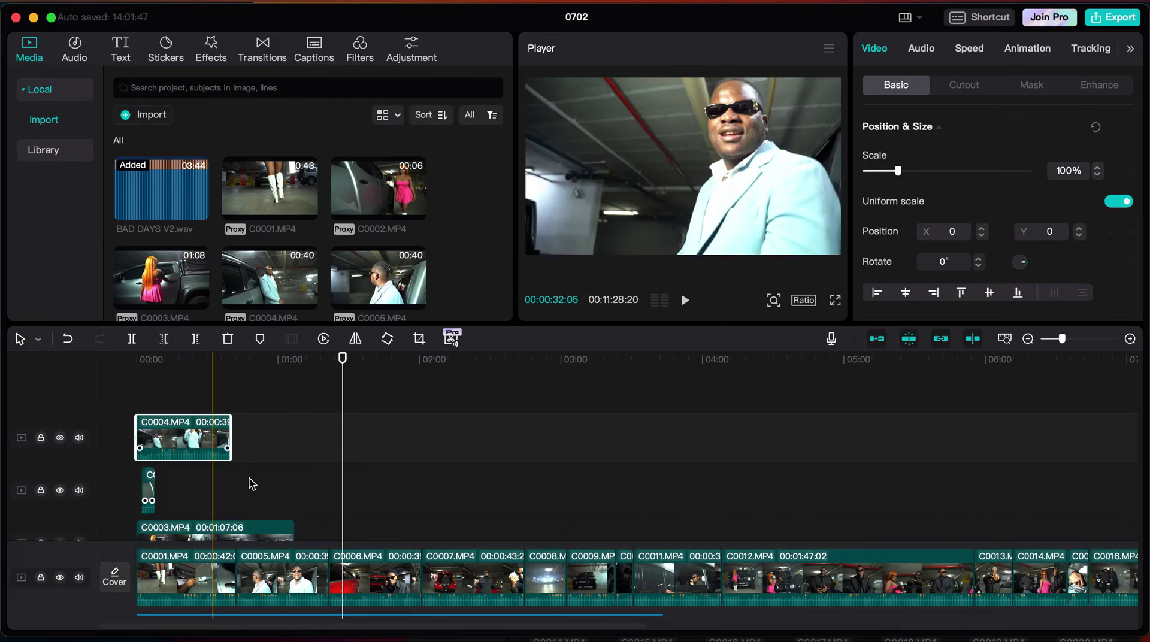
pyautogui.scroll(-3, 299, 515)
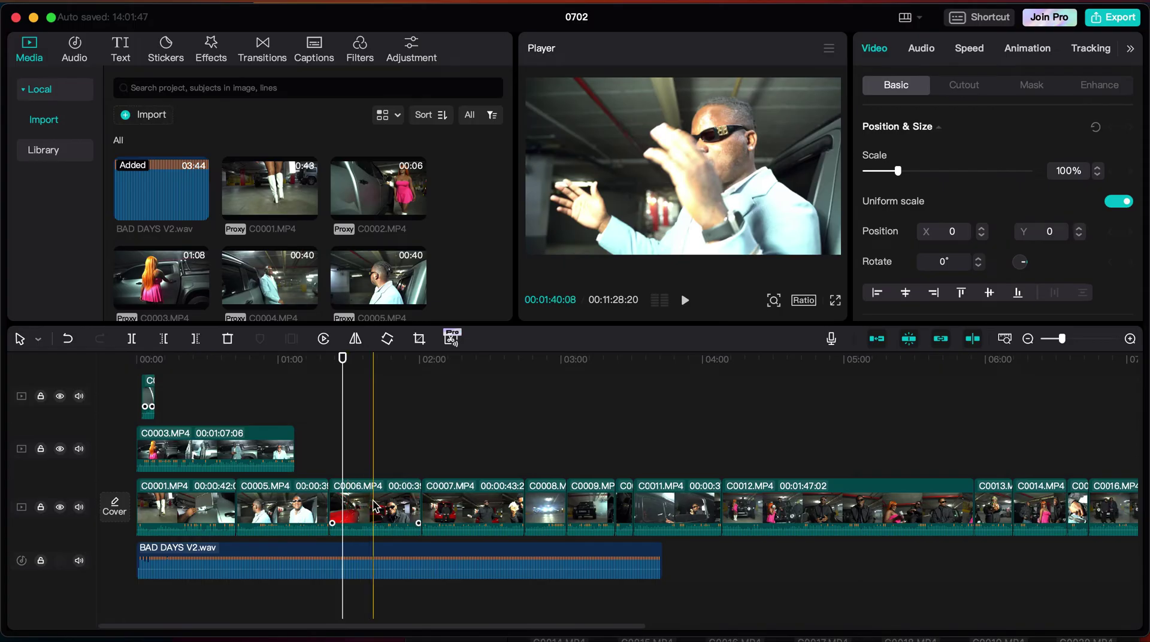
pyautogui.moveTo(372, 510); pyautogui.dragTo(175, 469)
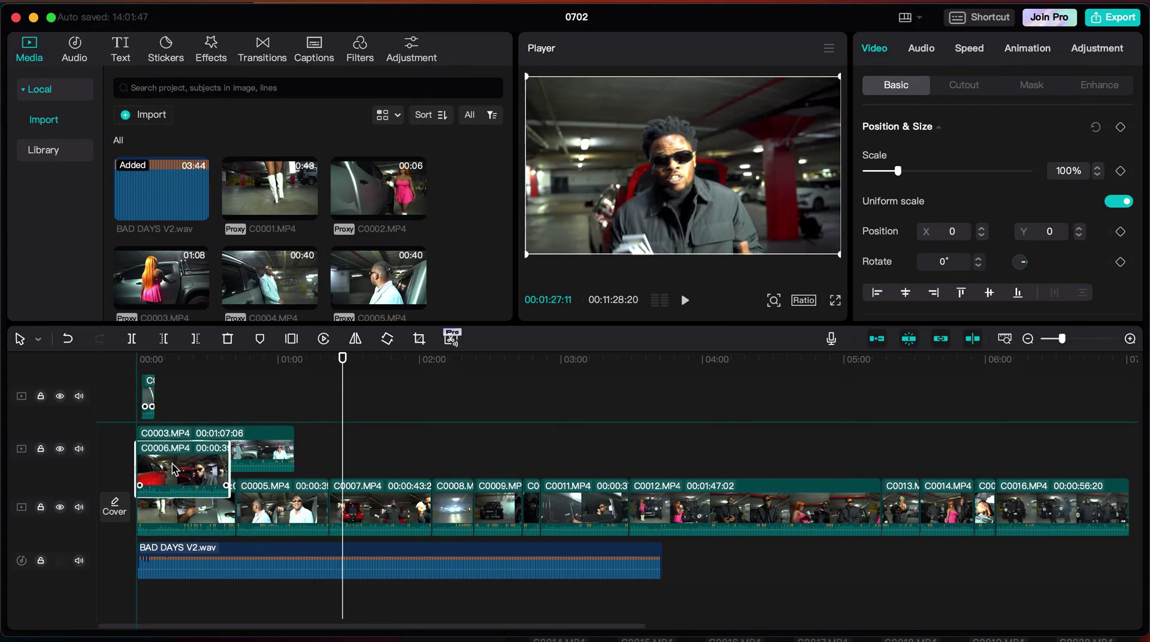
pyautogui.moveTo(282, 509)
pyautogui.mouseDown()
pyautogui.moveTo(184, 500)
pyautogui.moveTo(184, 479)
pyautogui.mouseUp()
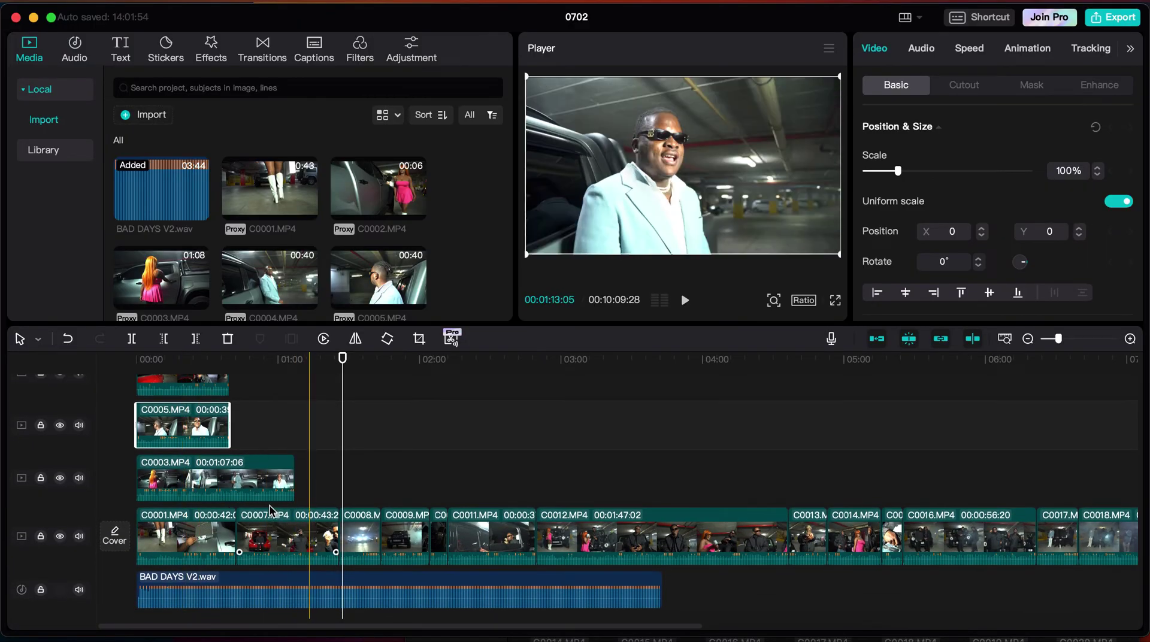
pyautogui.moveTo(270, 511); pyautogui.dragTo(174, 480)
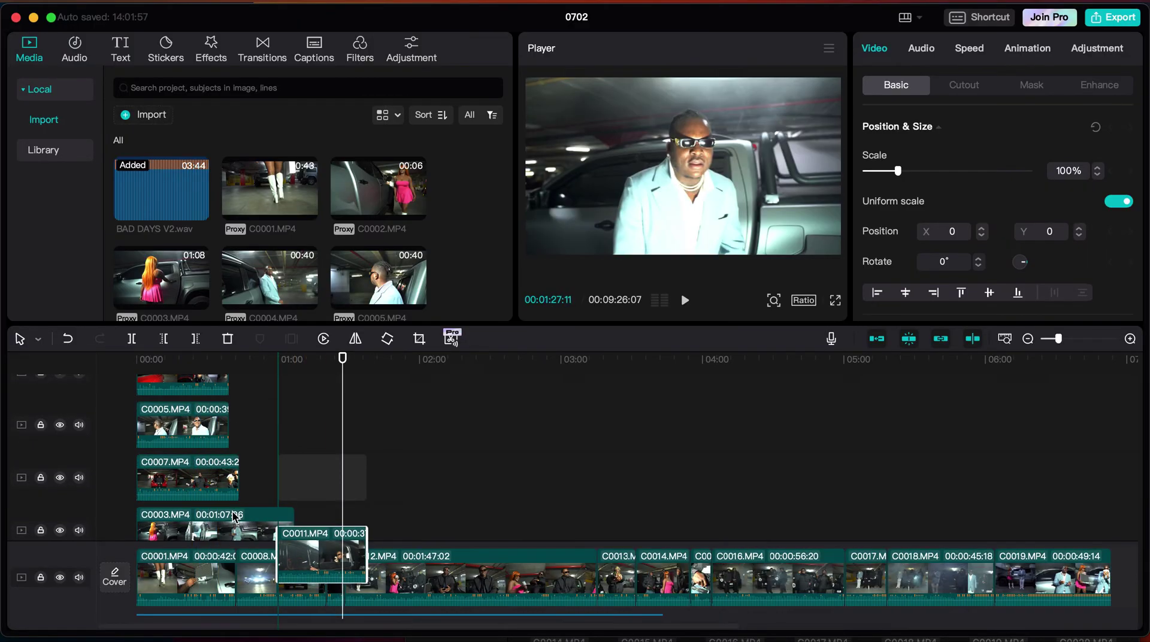
# - Stack C0009, C0011, C0012, C0014, C0016, C0017, C0018 and C0019 on tracks starting at 00:00
pyautogui.moveTo(235, 517); pyautogui.dragTo(180, 393)
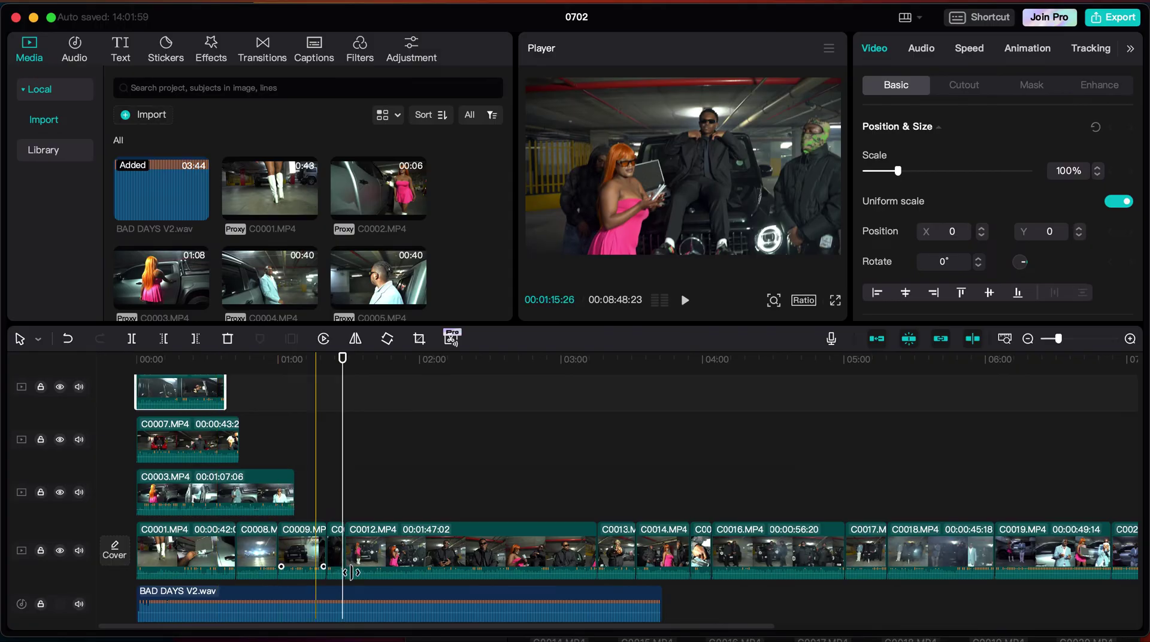
pyautogui.moveTo(359, 564); pyautogui.dragTo(180, 495)
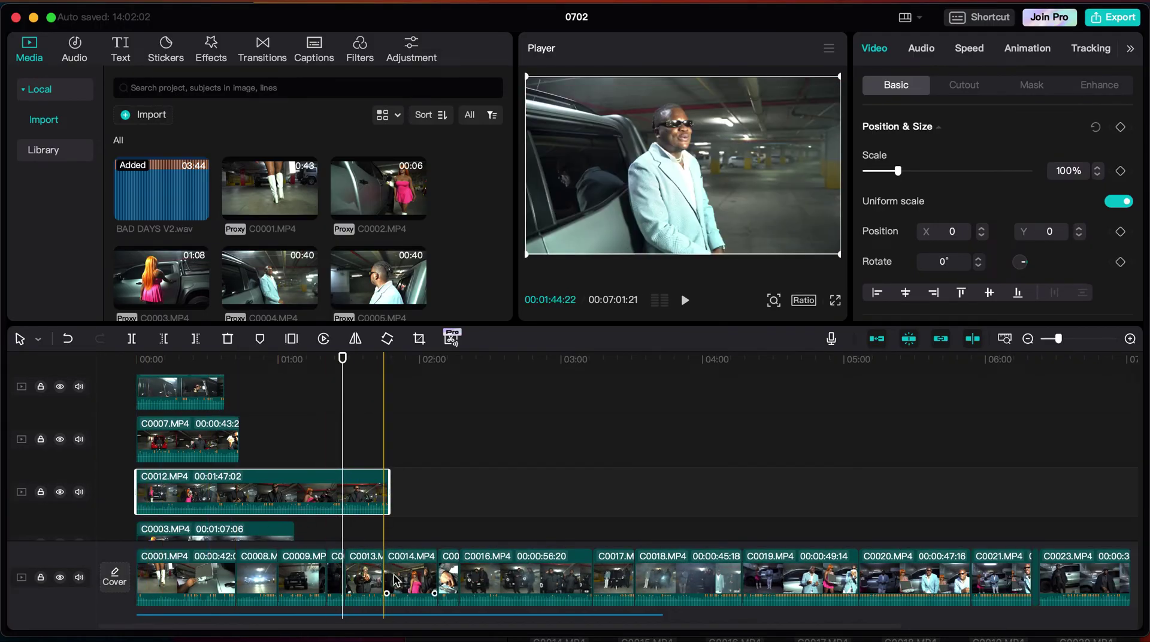
pyautogui.moveTo(395, 580); pyautogui.dragTo(165, 506)
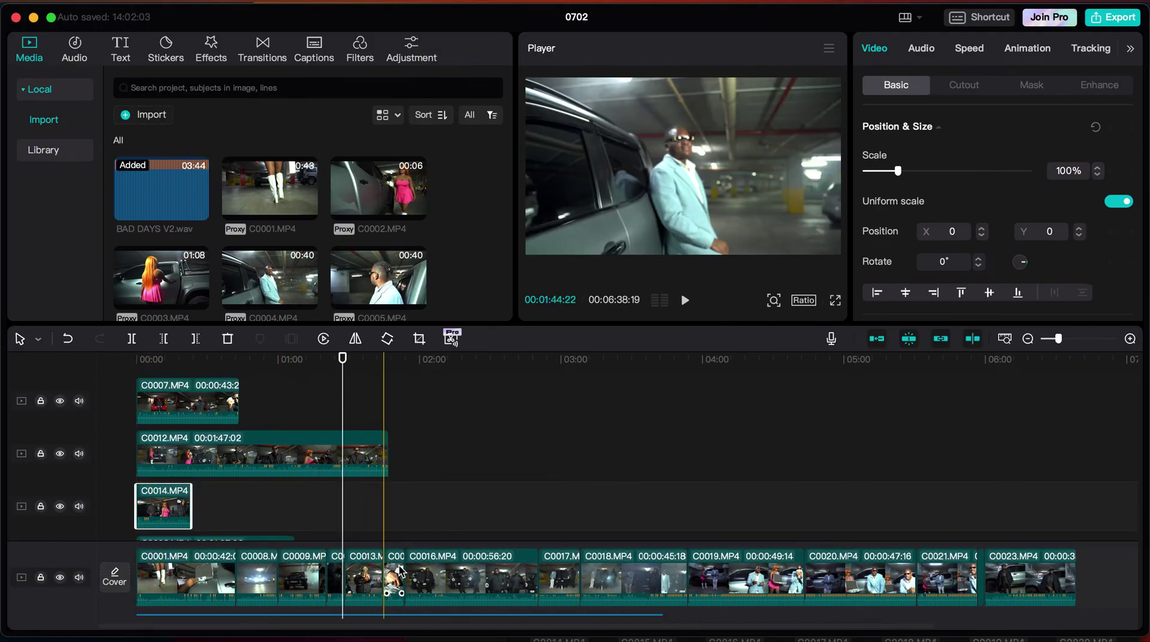
pyautogui.moveTo(420, 572); pyautogui.dragTo(180, 506)
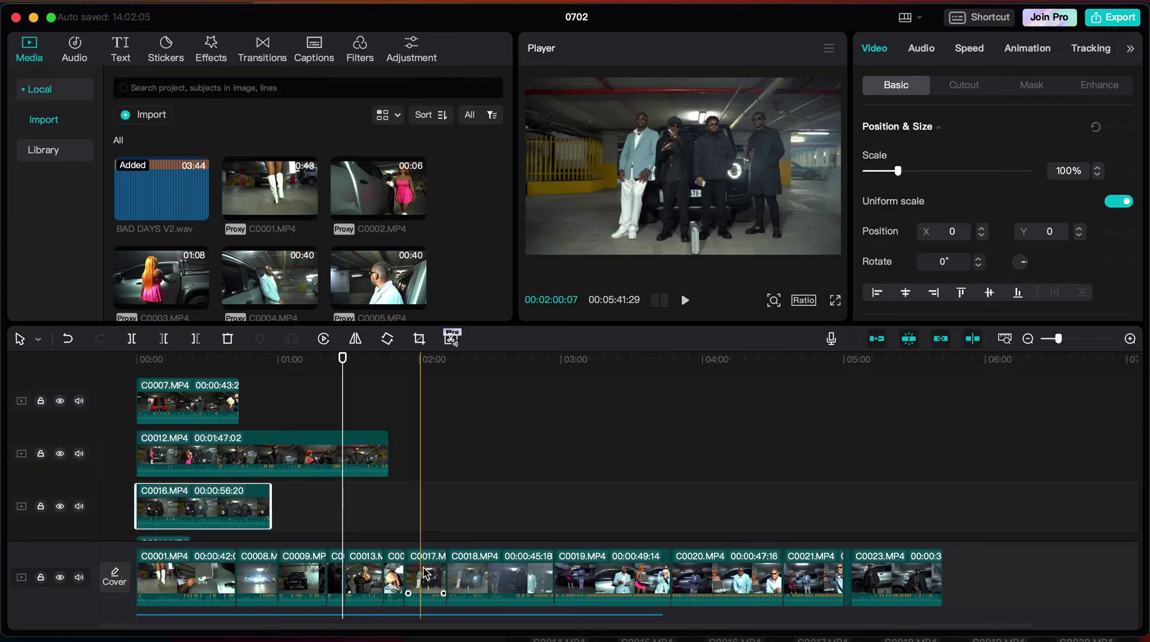
pyautogui.moveTo(425, 574); pyautogui.dragTo(144, 518)
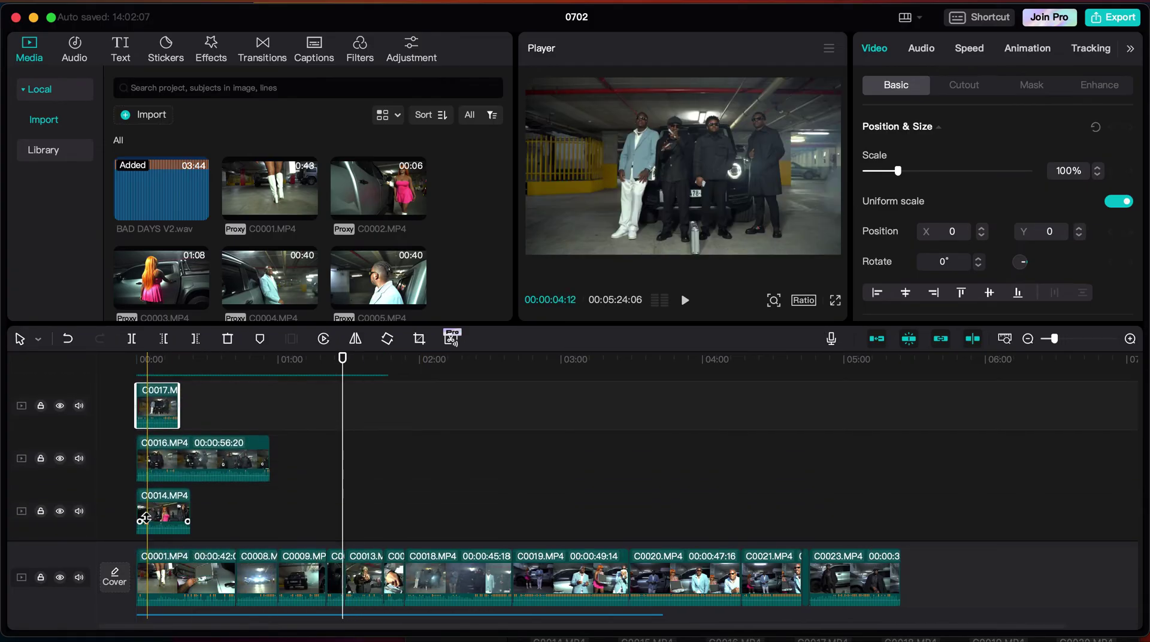
pyautogui.scroll(-3, 145, 517)
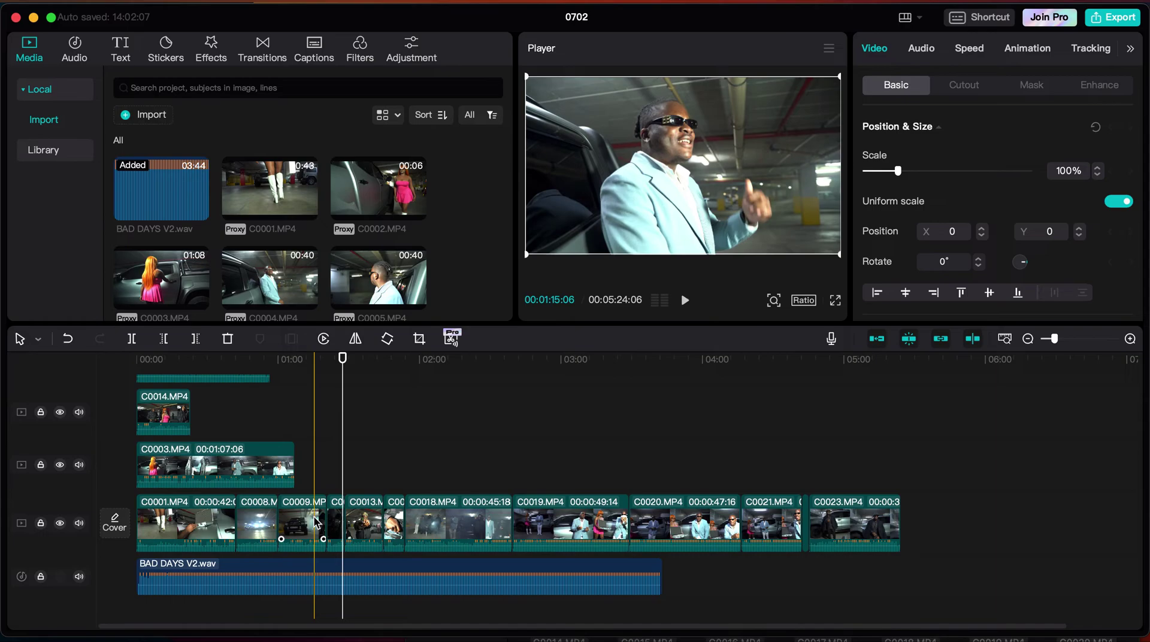
pyautogui.moveTo(316, 523); pyautogui.dragTo(174, 470)
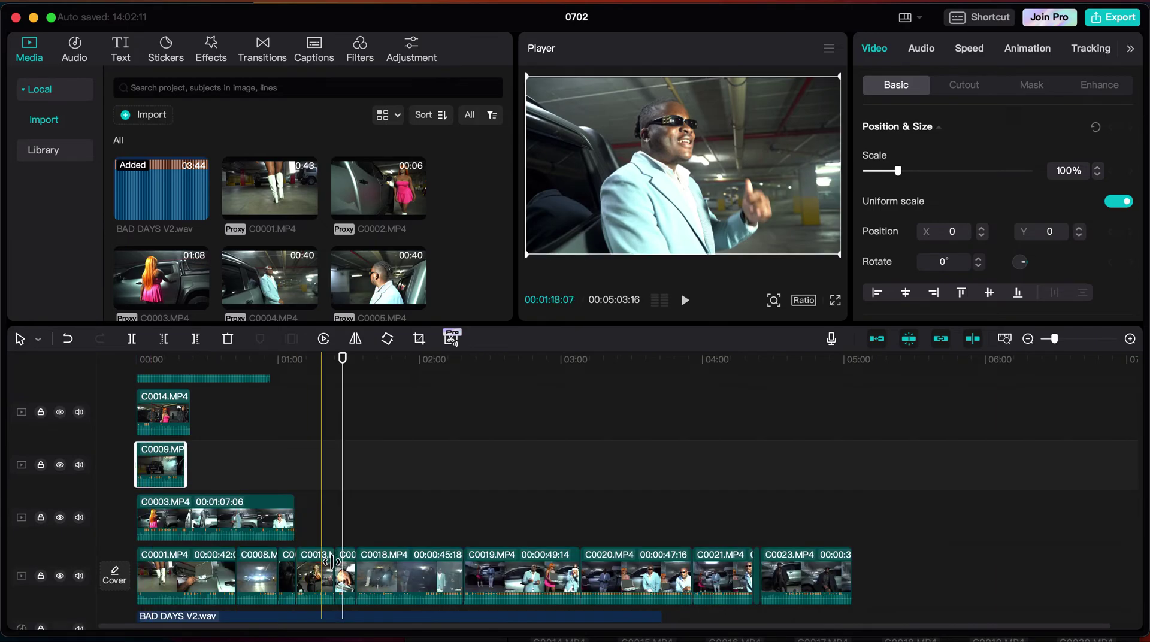
pyautogui.moveTo(348, 572); pyautogui.dragTo(157, 485)
pyautogui.moveTo(377, 575); pyautogui.dragTo(174, 506)
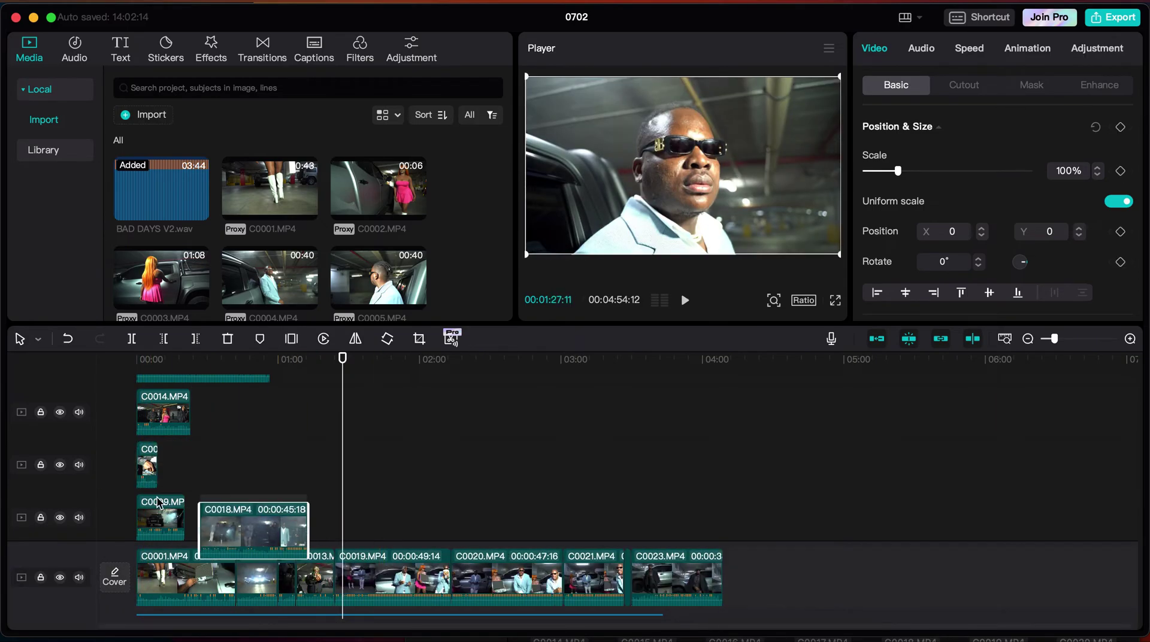
pyautogui.moveTo(365, 572); pyautogui.dragTo(127, 483)
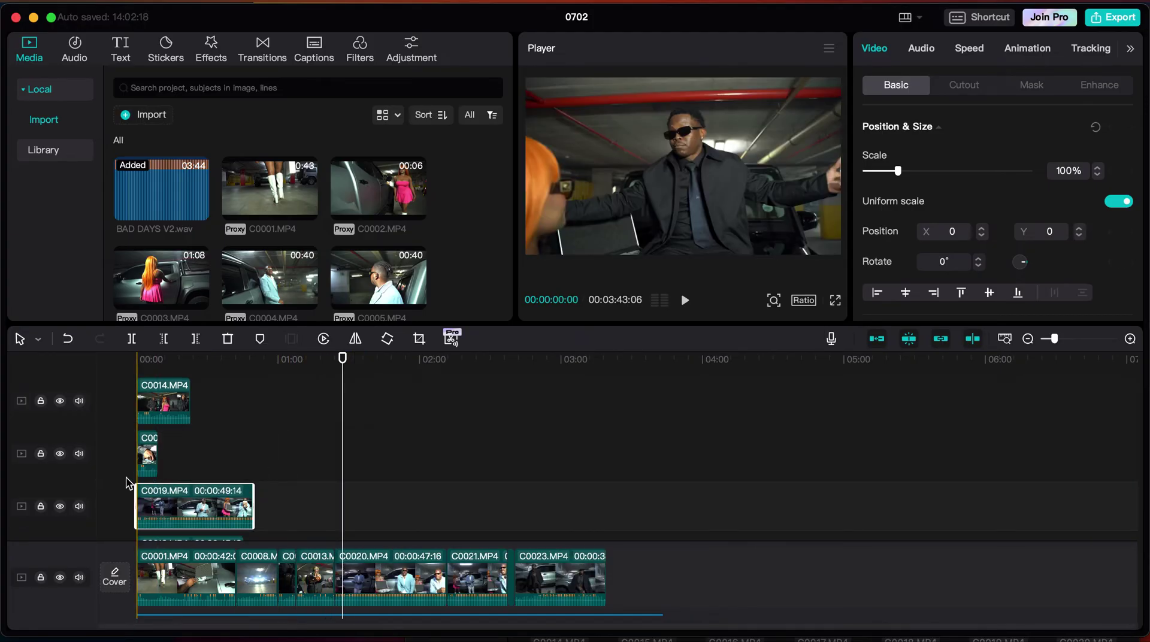
# - Move C0020 to the main track start and stack C0001, C0021, C0023, C0013, C0008 at 00:00
pyautogui.scroll(-3, 240, 491)
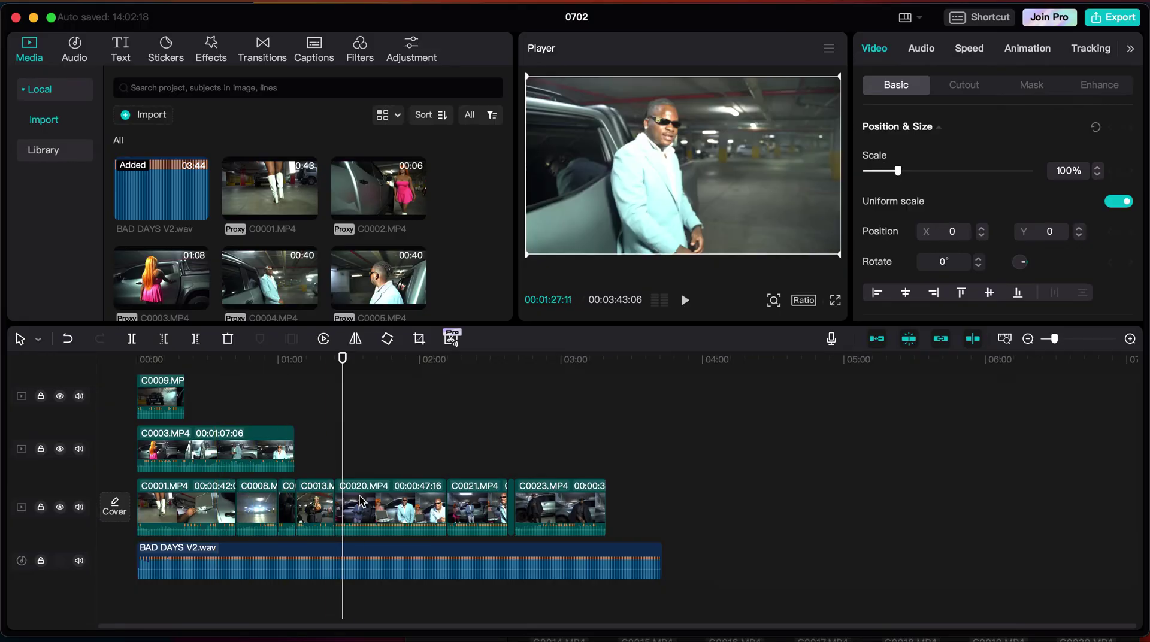
pyautogui.moveTo(360, 500); pyautogui.dragTo(160, 502)
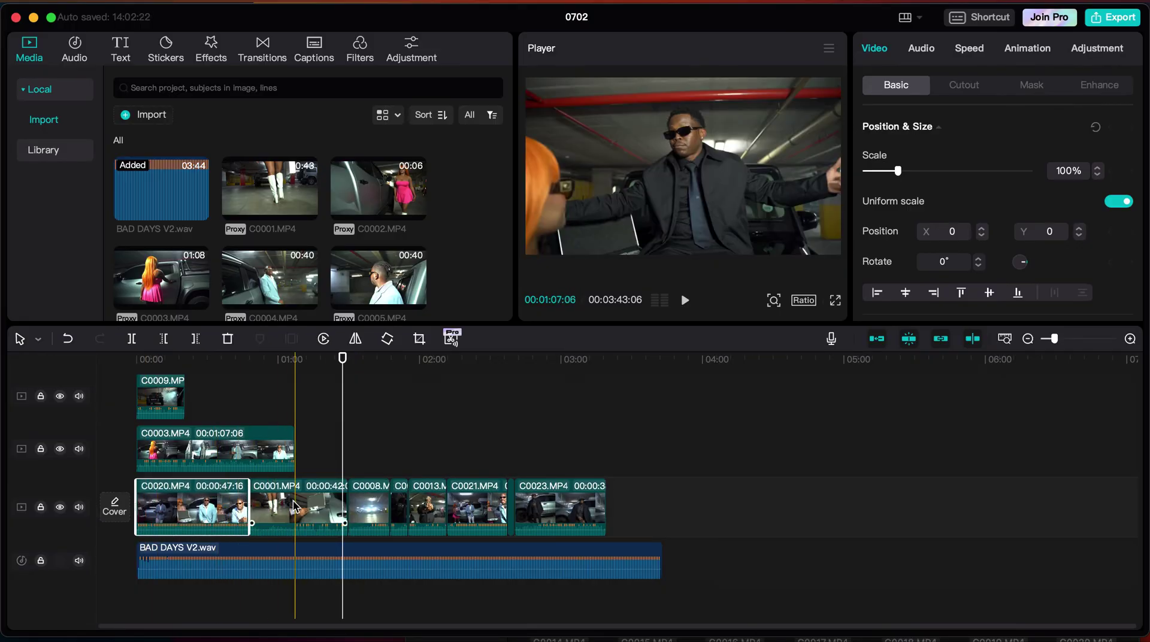
pyautogui.moveTo(293, 505); pyautogui.dragTo(178, 451)
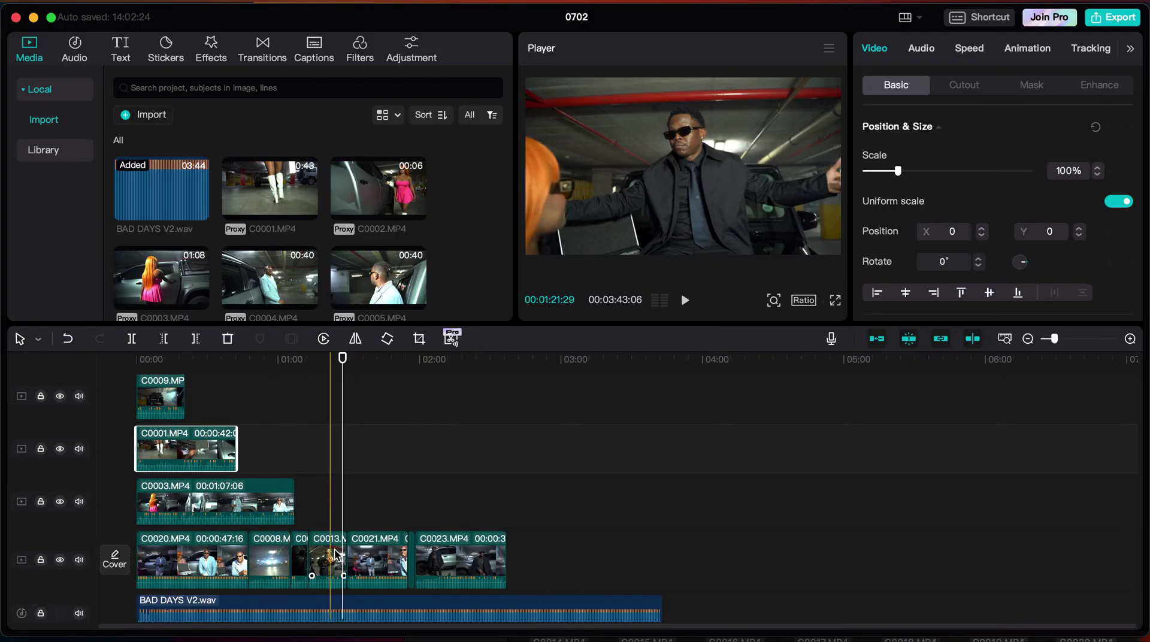
pyautogui.moveTo(366, 557); pyautogui.dragTo(150, 480)
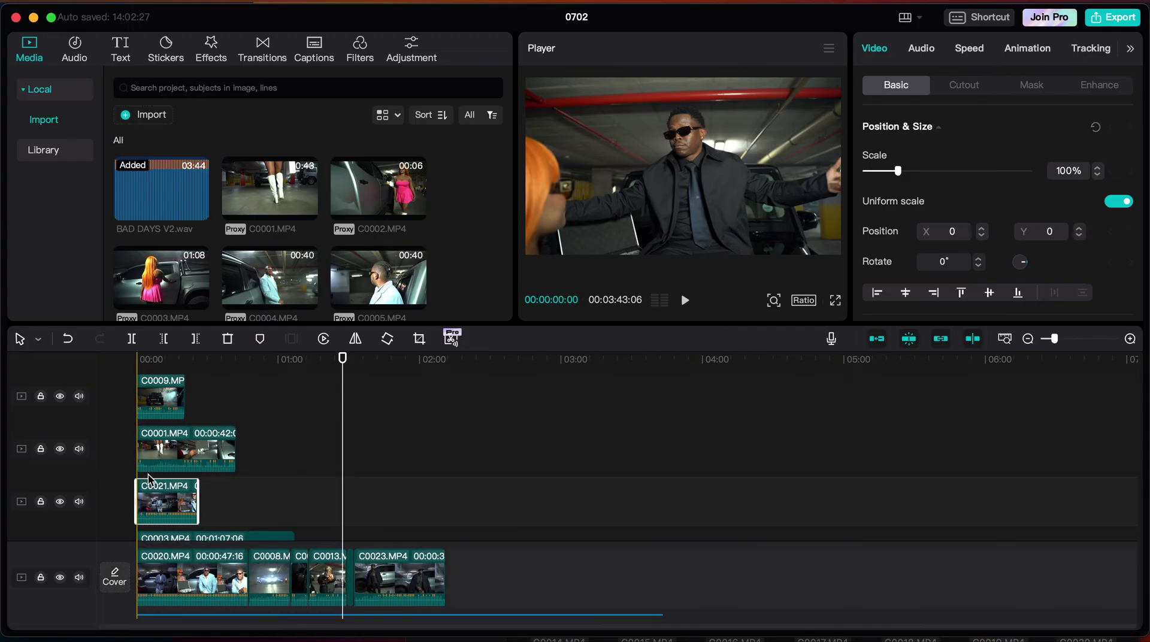
pyautogui.moveTo(390, 561); pyautogui.dragTo(152, 482)
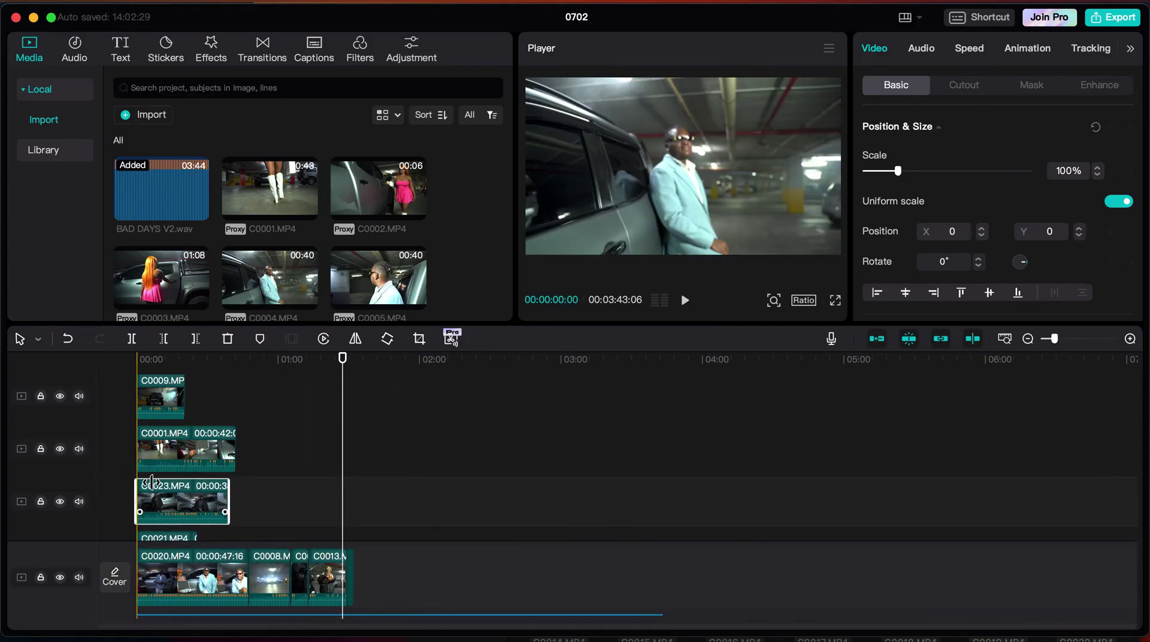
pyautogui.moveTo(329, 575); pyautogui.dragTo(152, 493)
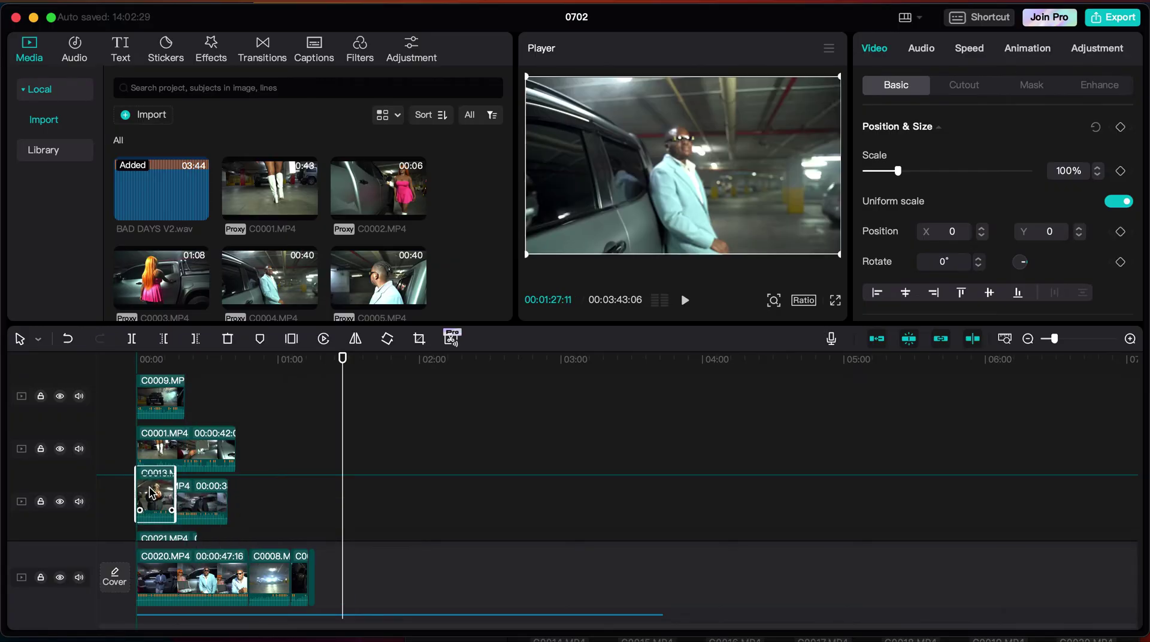
pyautogui.moveTo(270, 575); pyautogui.dragTo(122, 472)
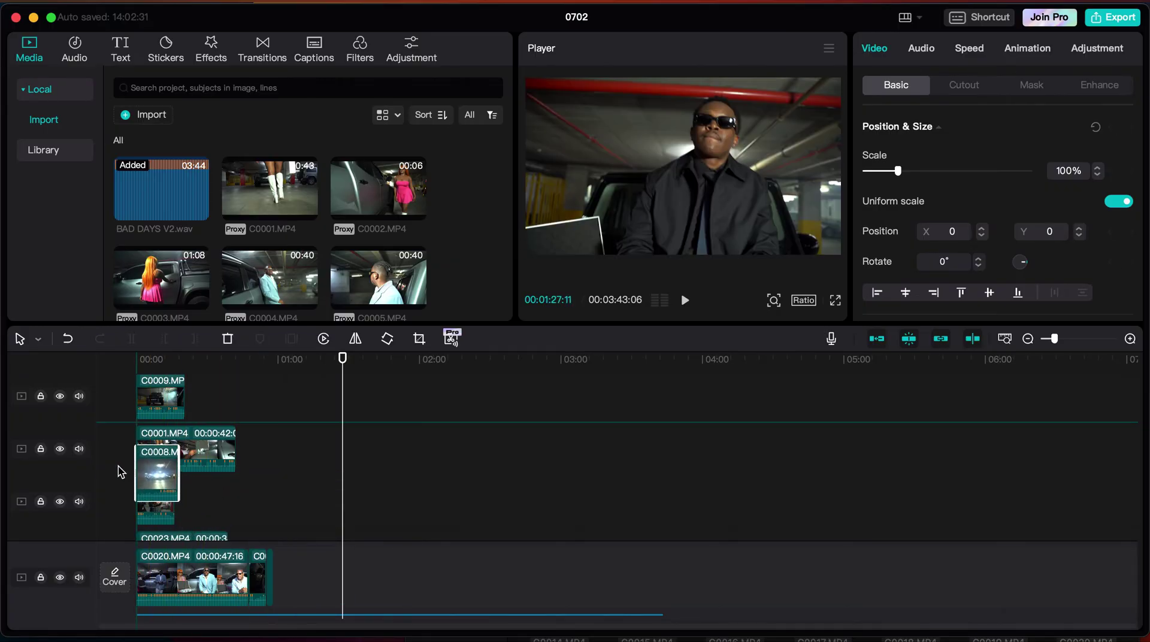
pyautogui.scroll(-5, 180, 527)
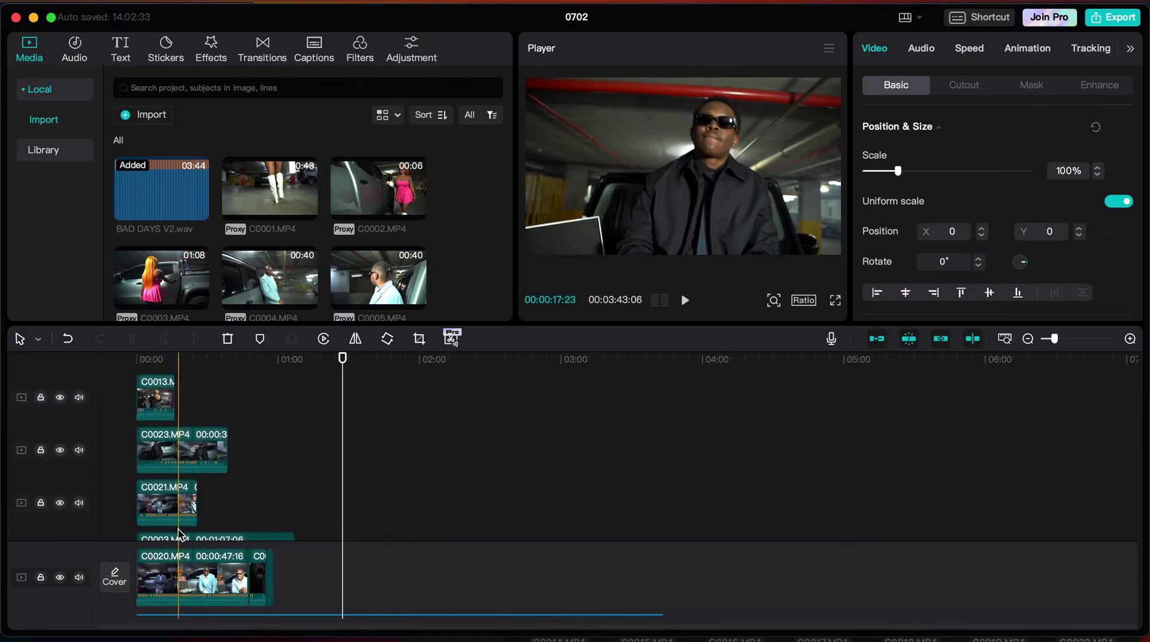
pyautogui.scroll(-3, 178, 533)
pyautogui.moveTo(261, 507)
pyautogui.mouseDown()
pyautogui.moveTo(145, 461)
pyautogui.moveTo(141, 480)
pyautogui.mouseUp()
# - Select every timeline clip and apply Sync video to sound against BAD DAYS V2.wav
pyautogui.scroll(-3, 282, 520)
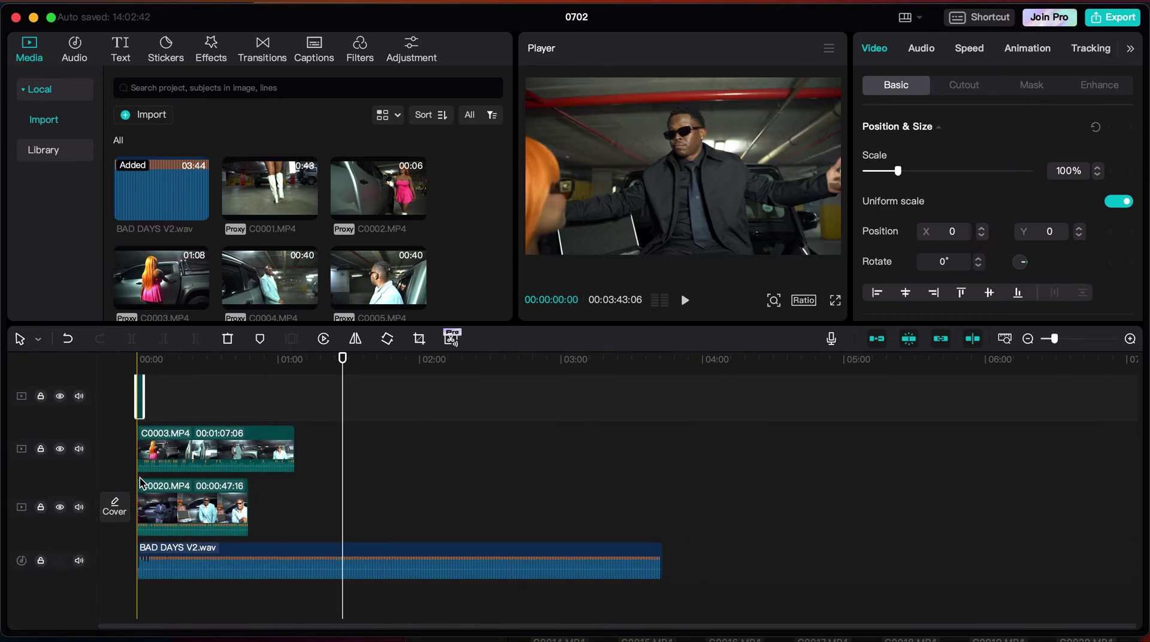
pyautogui.click(281, 516)
pyautogui.hotkey('ctrl', 'a')
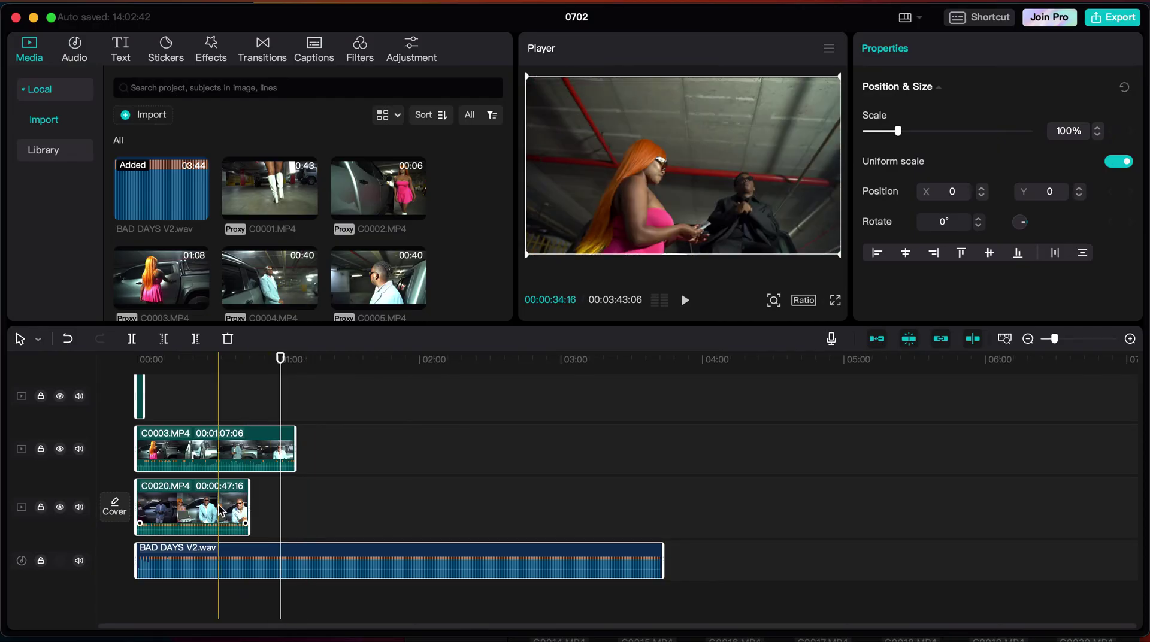
pyautogui.rightClick(220, 510)
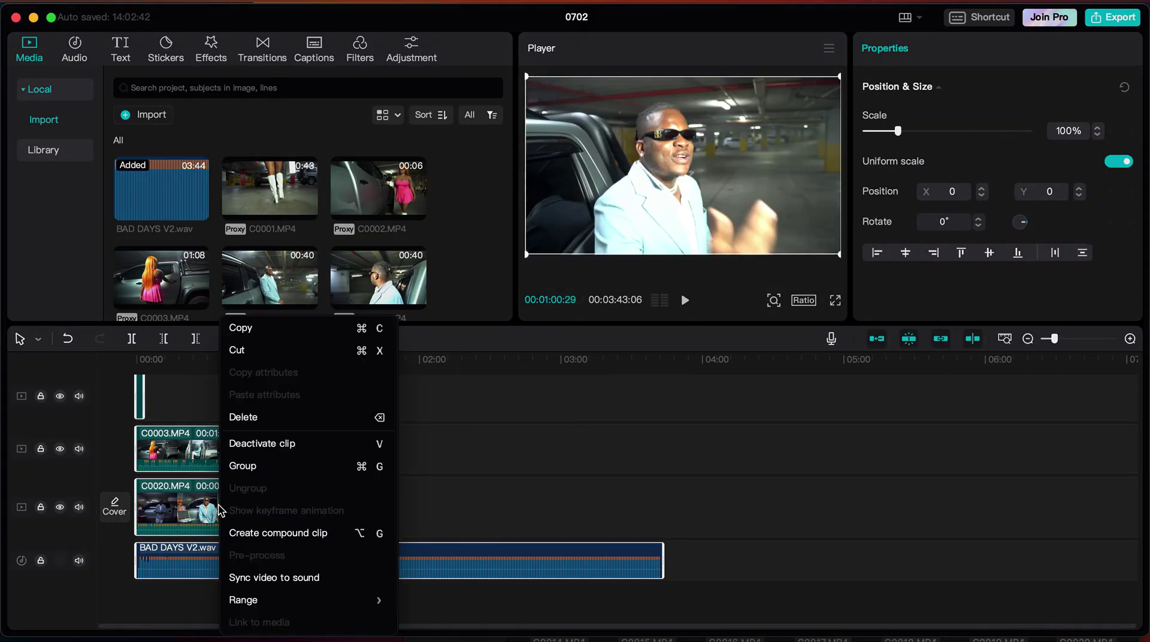
pyautogui.click(268, 579)
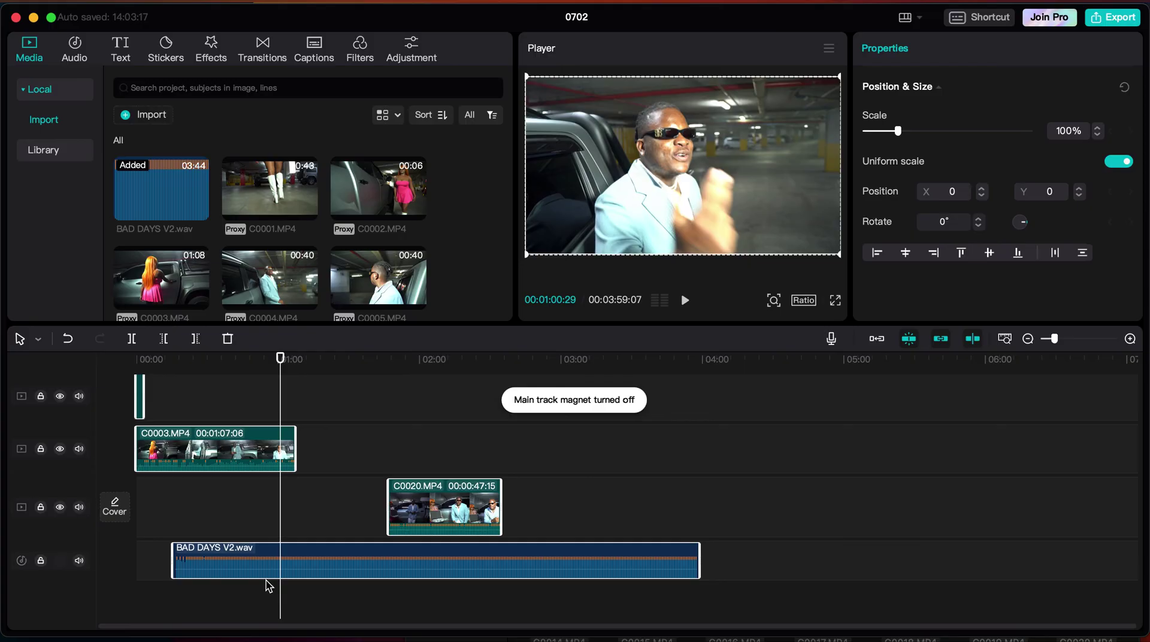
pyautogui.scroll(3, 302, 482)
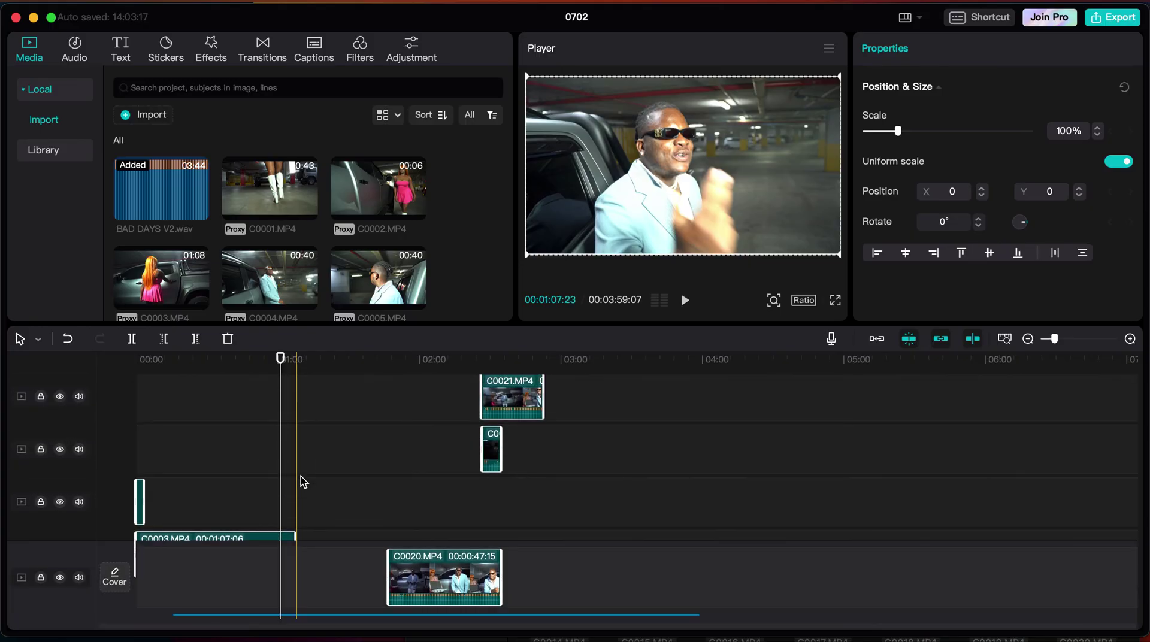
pyautogui.scroll(2, 303, 482)
pyautogui.scroll(2, 303, 482)
pyautogui.scroll(2, 302, 480)
pyautogui.scroll(2, 300, 477)
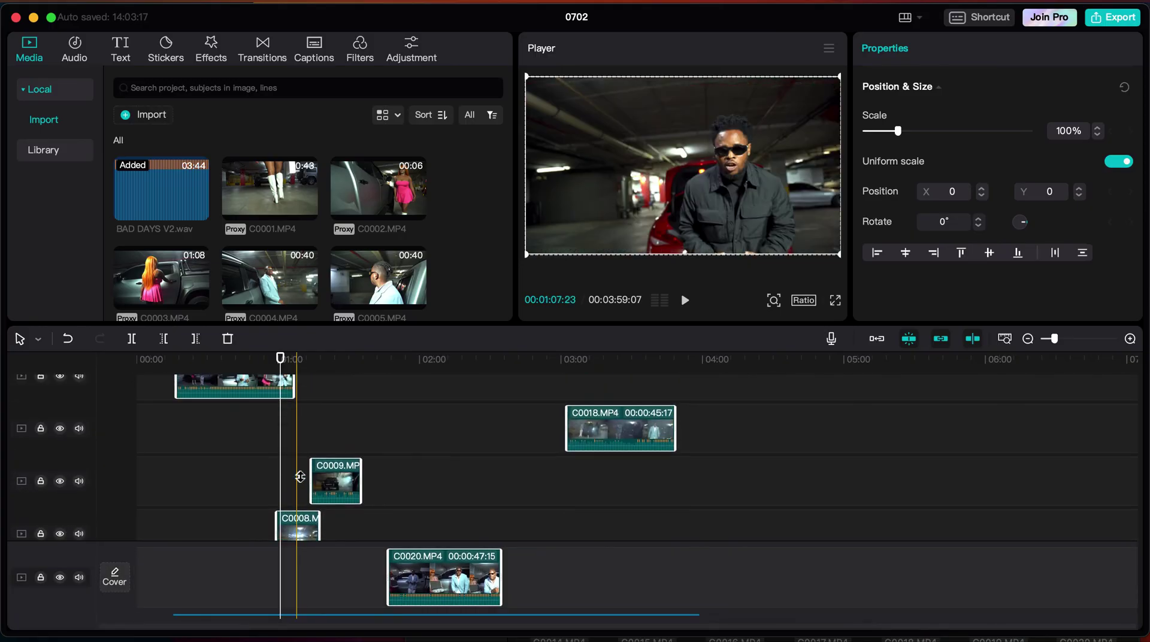
pyautogui.scroll(2, 300, 476)
pyautogui.scroll(2, 300, 477)
pyautogui.scroll(2, 302, 478)
pyautogui.scroll(2, 302, 480)
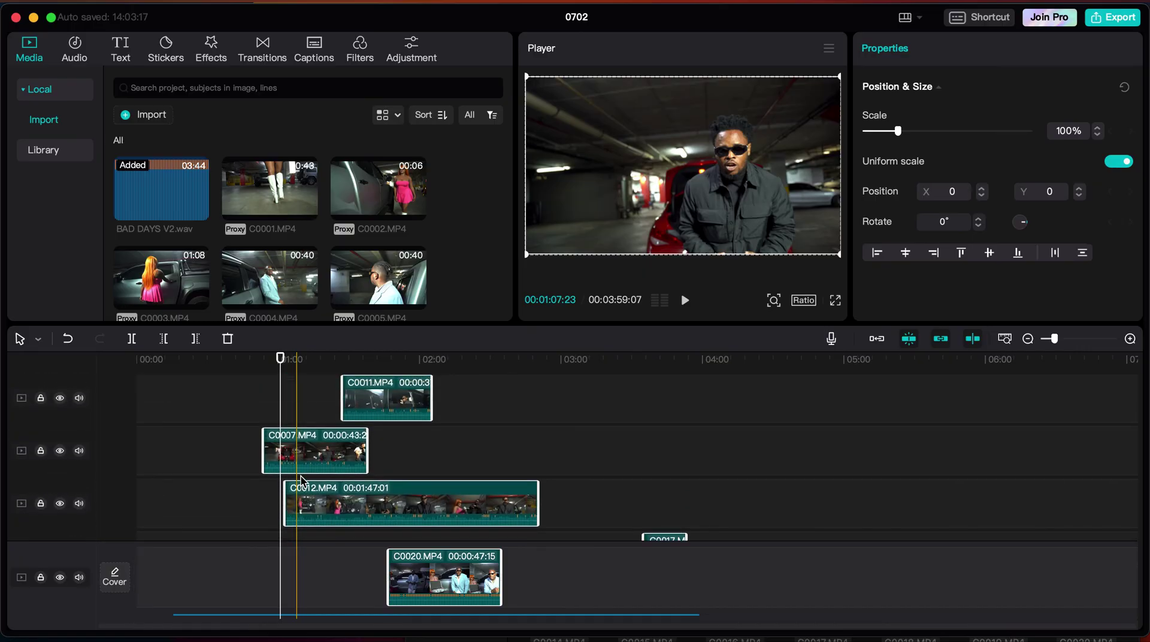
pyautogui.scroll(2, 302, 480)
pyautogui.scroll(2, 302, 480)
pyautogui.scroll(2, 304, 483)
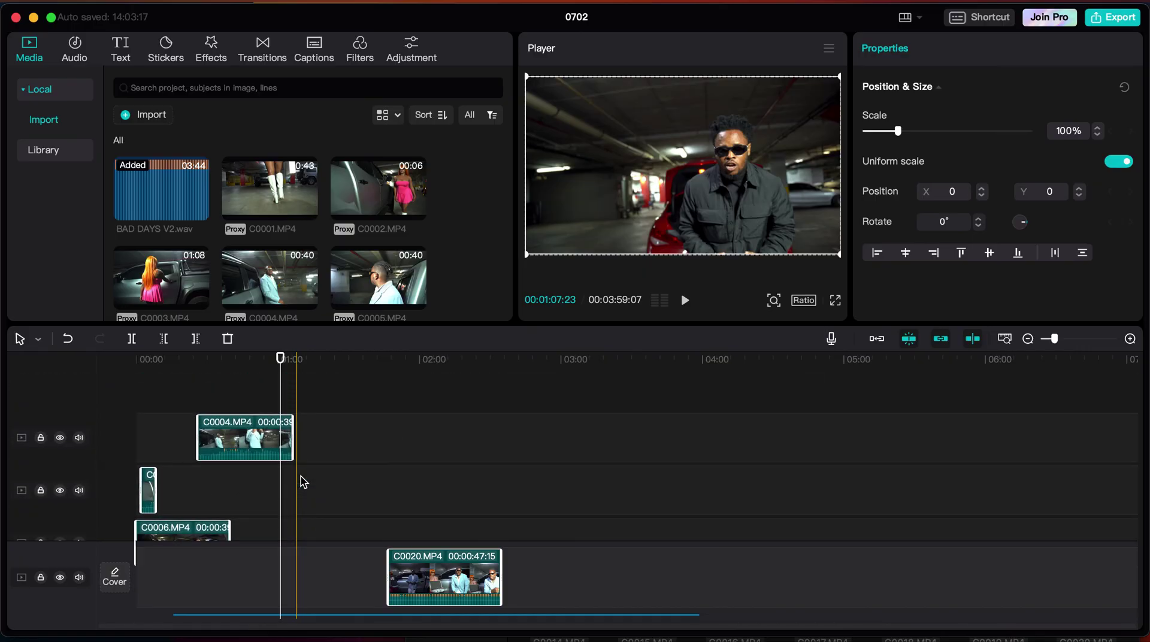
pyautogui.scroll(-2, 303, 482)
pyautogui.scroll(-2, 302, 483)
pyautogui.scroll(-2, 303, 482)
pyautogui.scroll(-2, 303, 483)
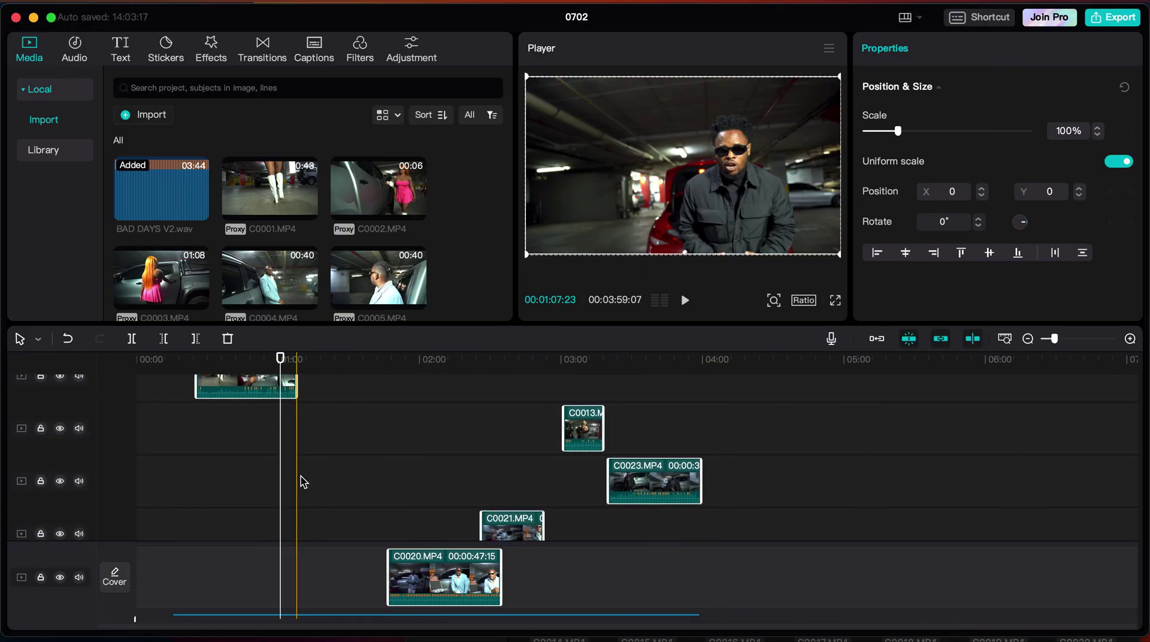
pyautogui.scroll(-2, 303, 483)
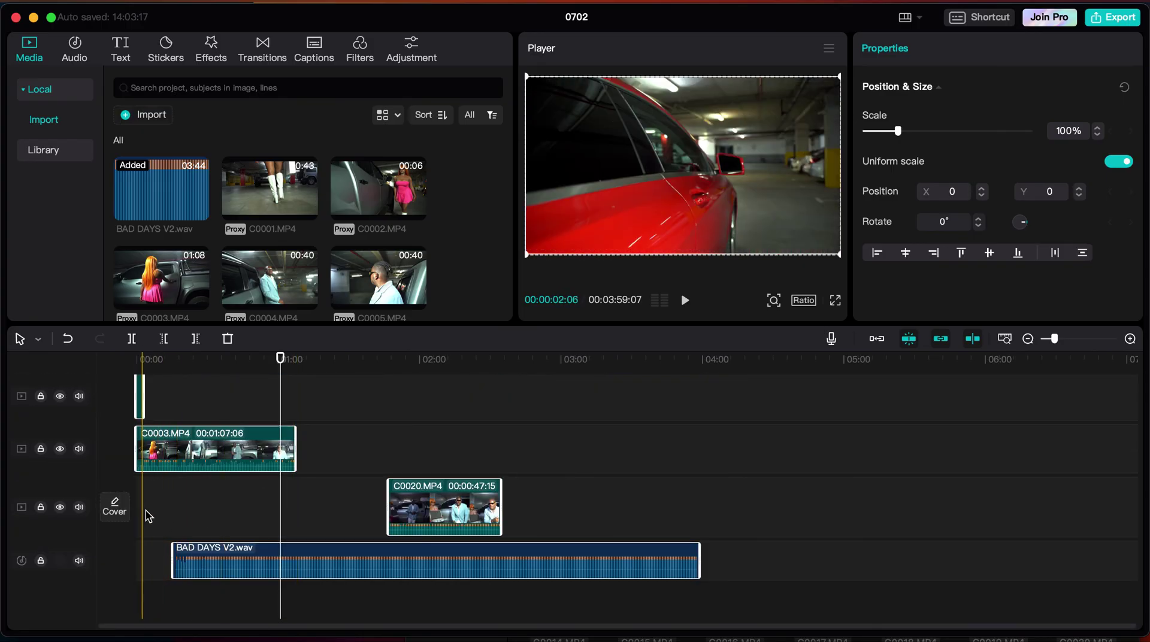
pyautogui.scroll(2, 148, 516)
pyautogui.scroll(1, 149, 516)
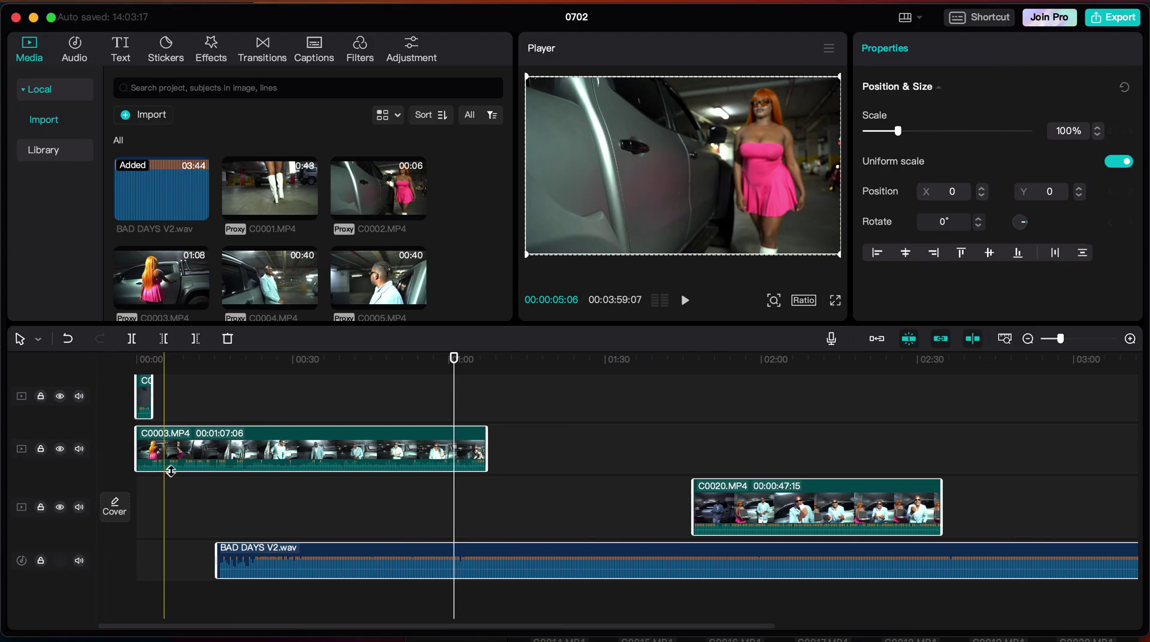
pyautogui.scroll(3, 199, 405)
pyautogui.scroll(2, 199, 405)
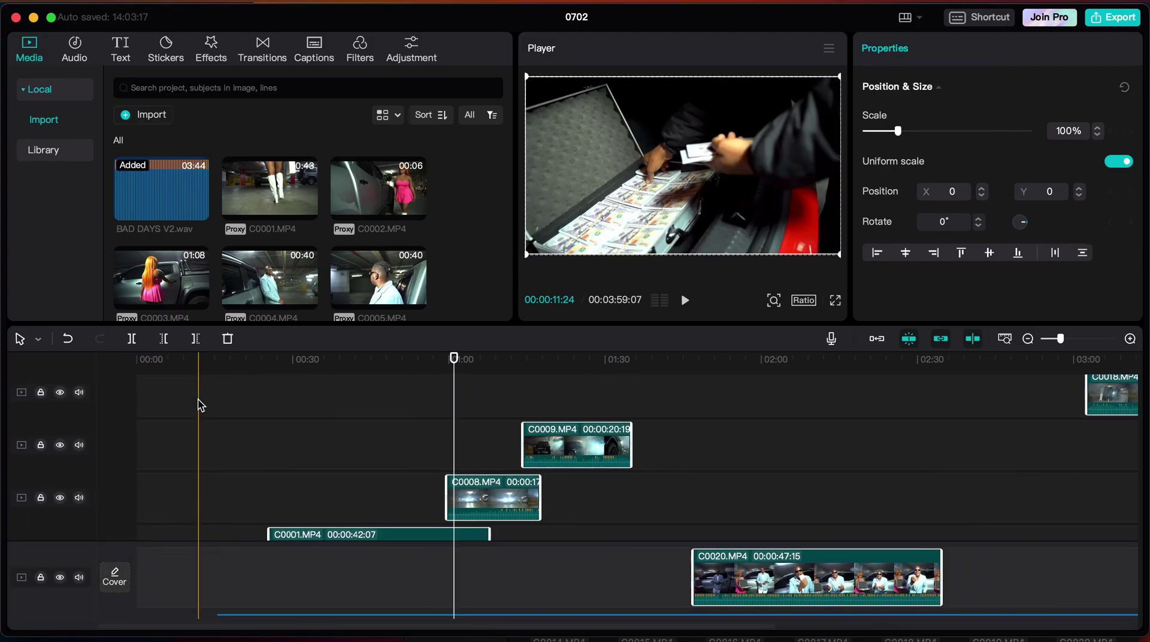
pyautogui.scroll(2, 200, 405)
pyautogui.scroll(2, 200, 405)
pyautogui.scroll(2, 199, 405)
pyautogui.scroll(2, 199, 405)
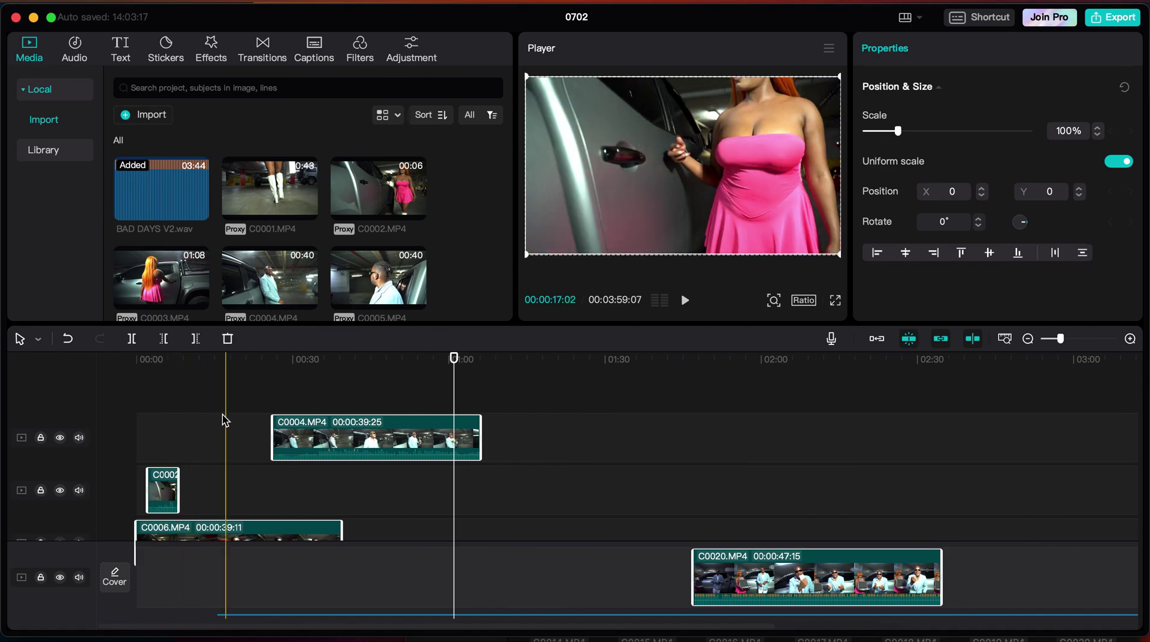
pyautogui.scroll(2, 223, 419)
pyautogui.scroll(2, 223, 419)
pyautogui.scroll(2, 223, 419)
pyautogui.scroll(1, 223, 419)
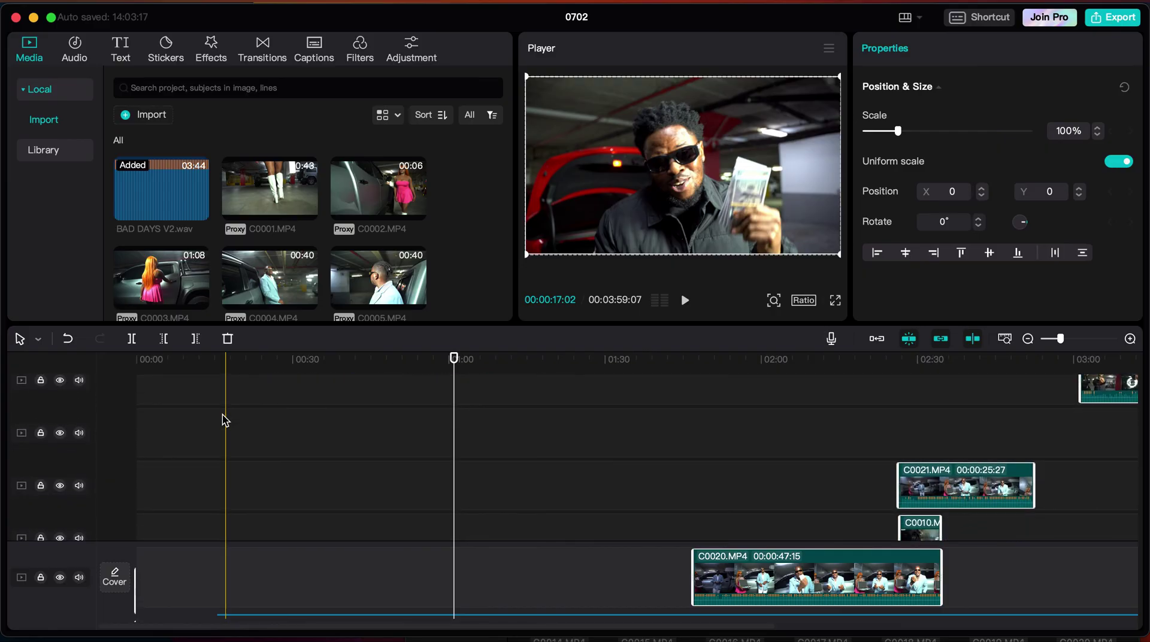
pyautogui.scroll(-2, 223, 420)
pyautogui.scroll(-1, 223, 419)
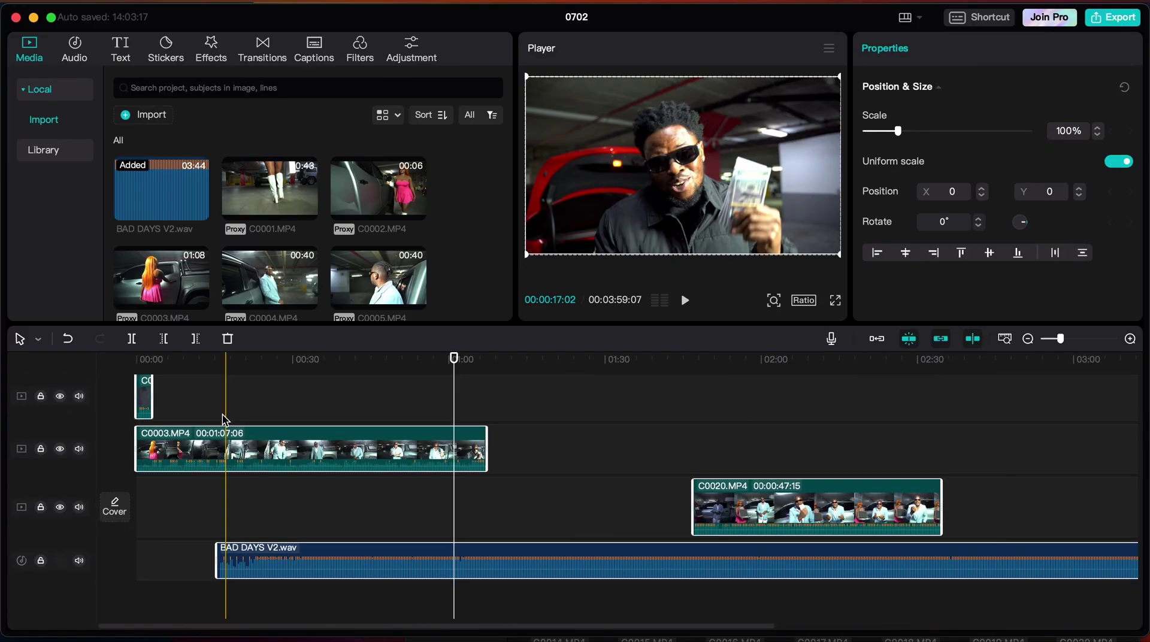
pyautogui.scroll(2, 223, 420)
pyautogui.scroll(2, 223, 420)
pyautogui.scroll(2, 223, 419)
pyautogui.scroll(1, 222, 419)
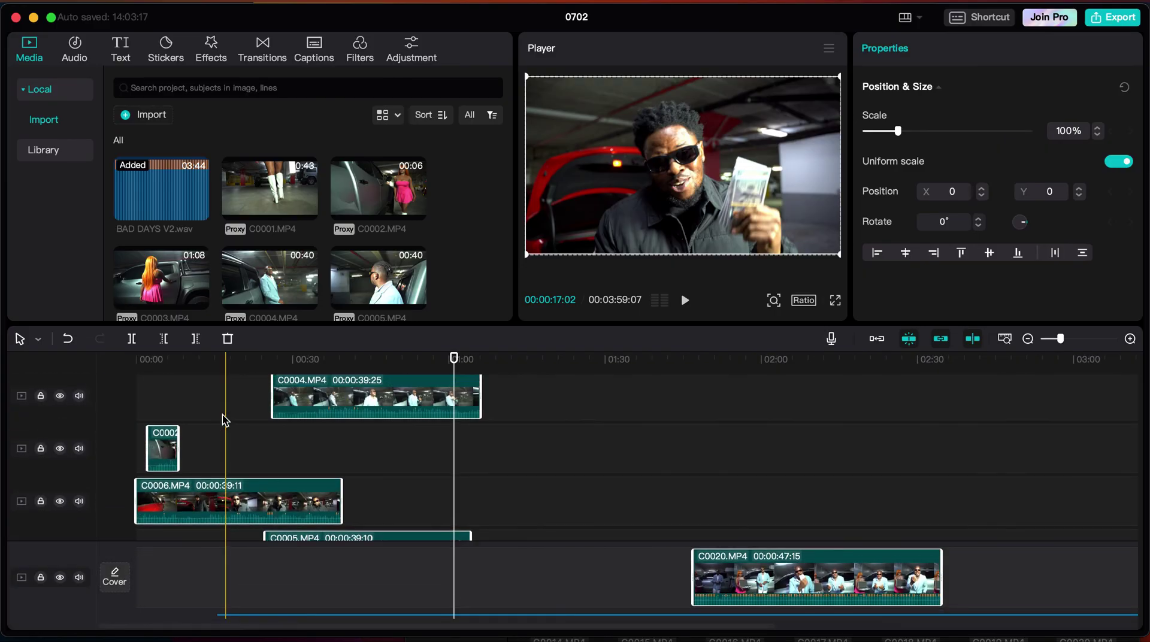
pyautogui.scroll(-5, 223, 420)
pyautogui.scroll(2, 223, 420)
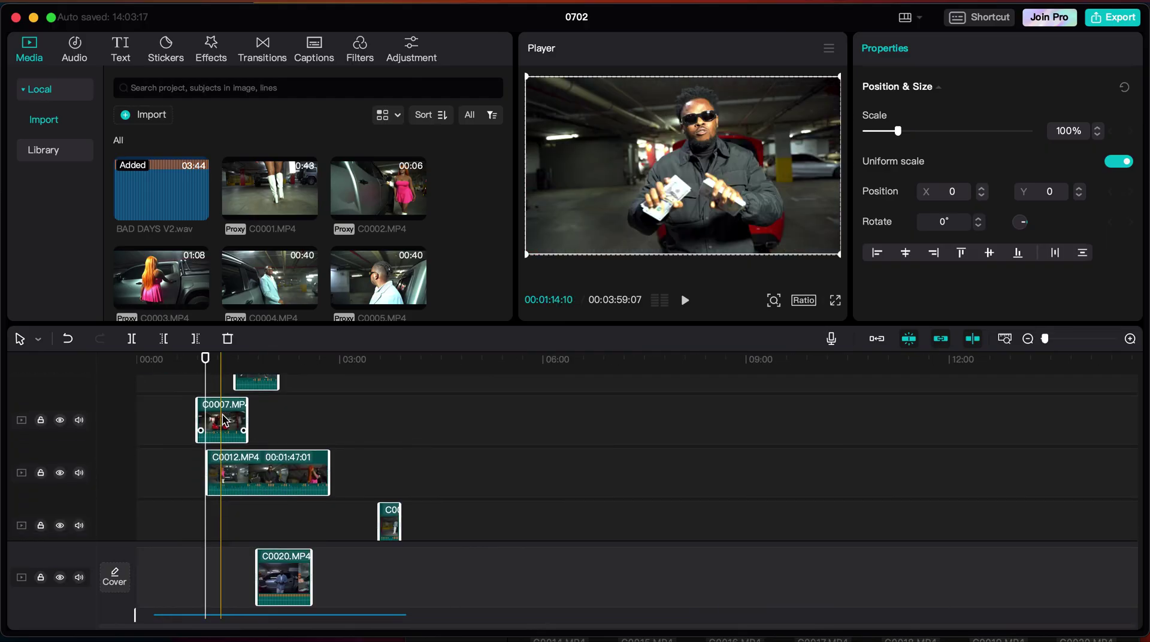
pyautogui.scroll(1, 223, 419)
pyautogui.scroll(2, 223, 420)
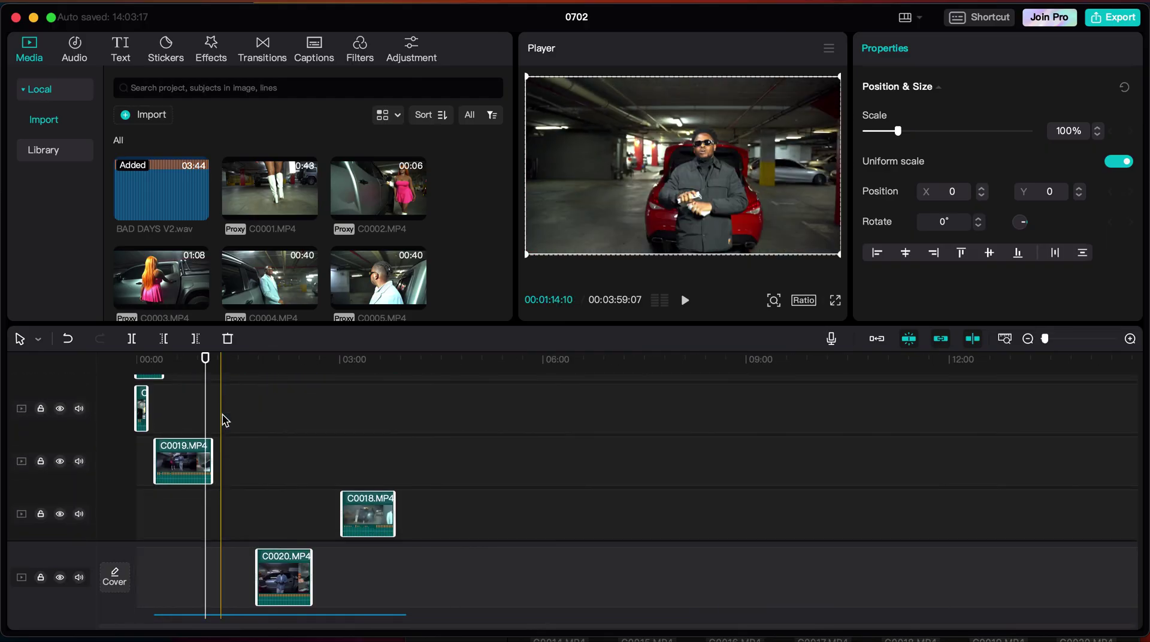
pyautogui.scroll(2, 223, 419)
pyautogui.scroll(2, 223, 419)
pyautogui.scroll(1, 223, 420)
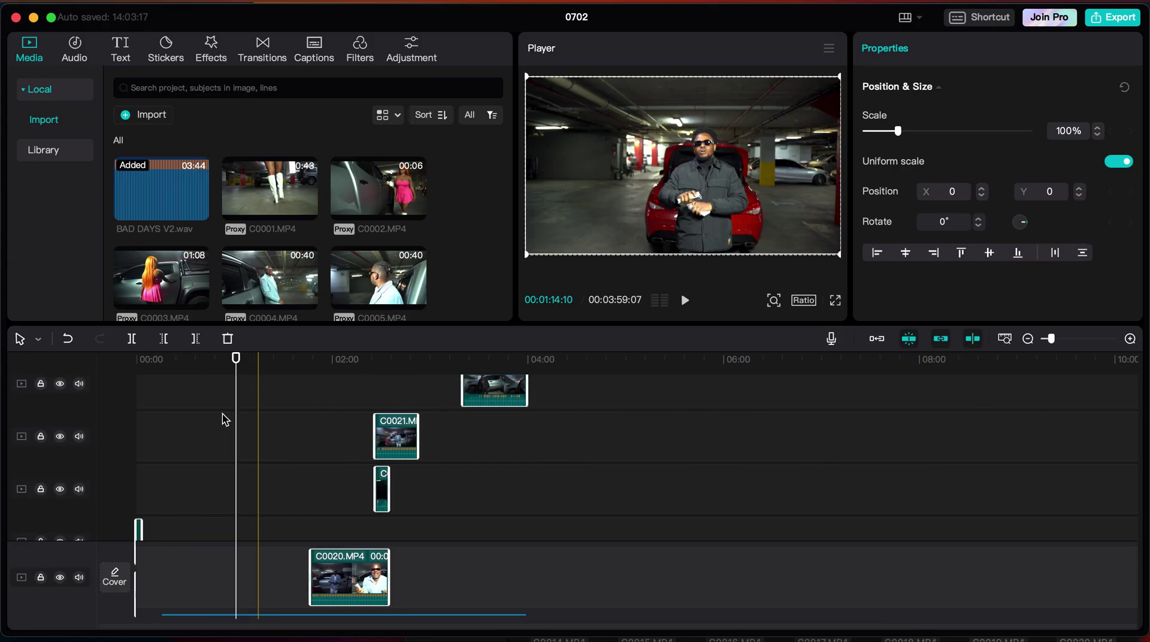
pyautogui.scroll(-2, 222, 414)
pyautogui.scroll(2, 222, 413)
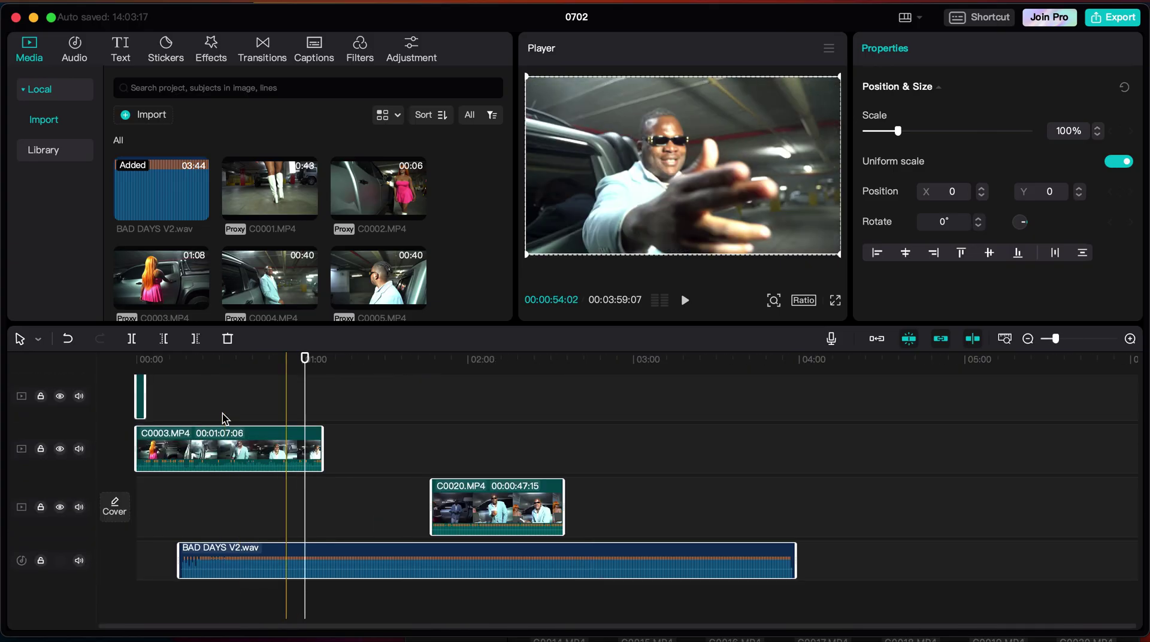
pyautogui.scroll(1, 223, 418)
pyautogui.scroll(2, 223, 417)
pyautogui.scroll(1, 223, 418)
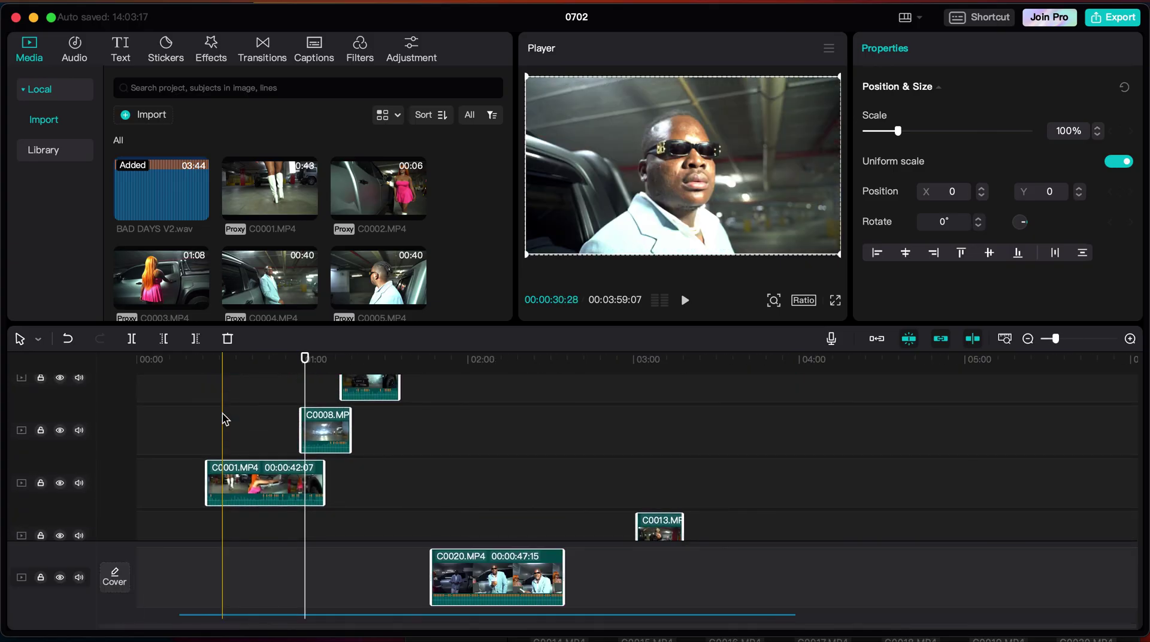
pyautogui.scroll(2, 223, 419)
pyautogui.scroll(2, 223, 420)
pyautogui.scroll(1, 252, 413)
pyautogui.click(276, 415)
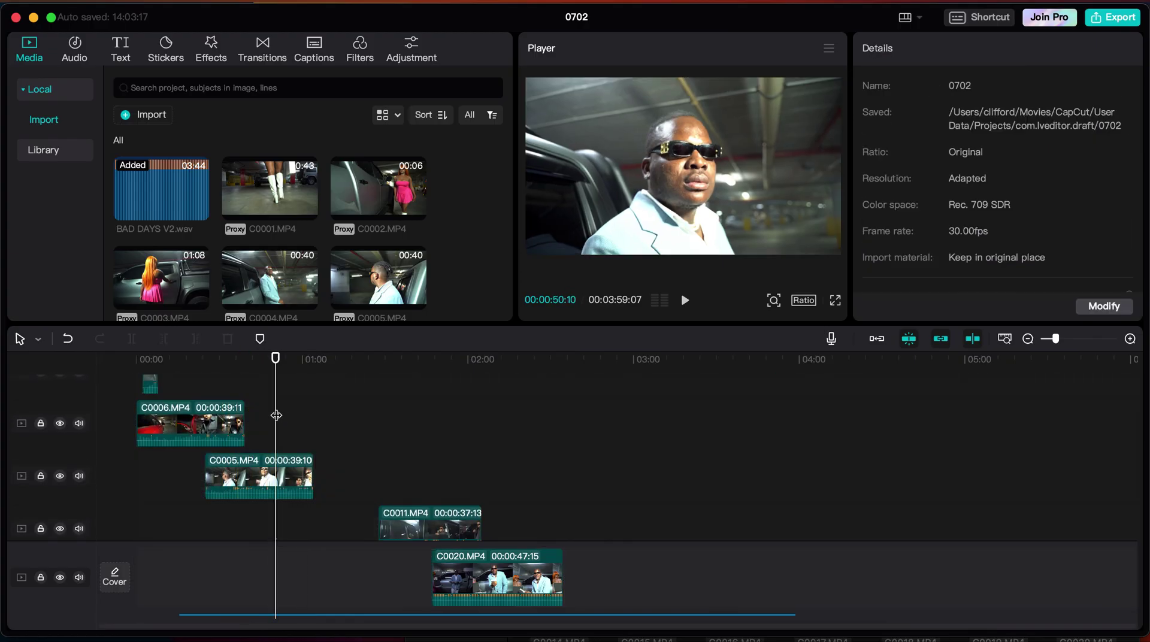